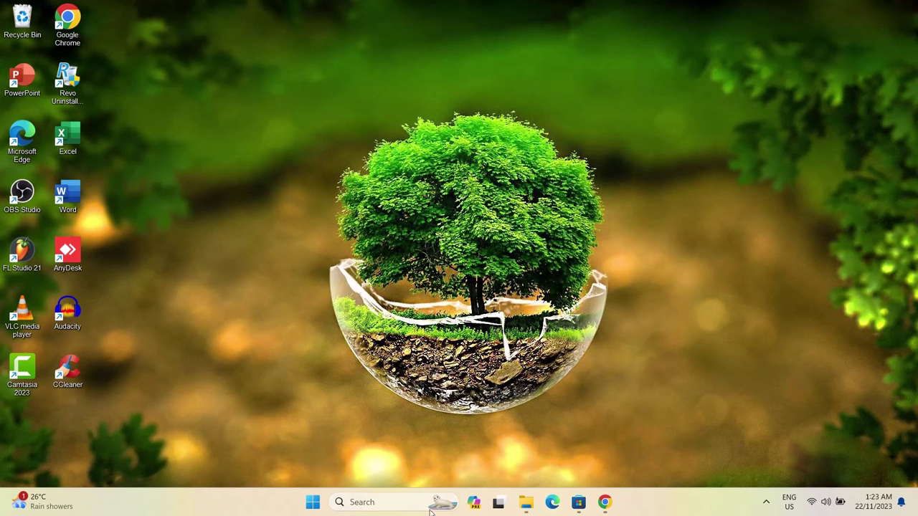
- In Taskbar settings, turn off Widgets and Task view and set Search to 'Search icon only'
right_click(527, 502)
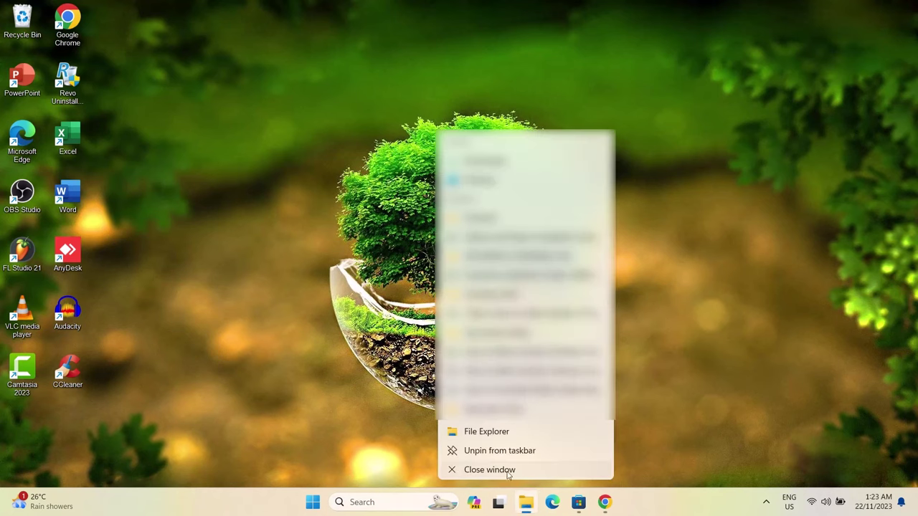
left_click(686, 398)
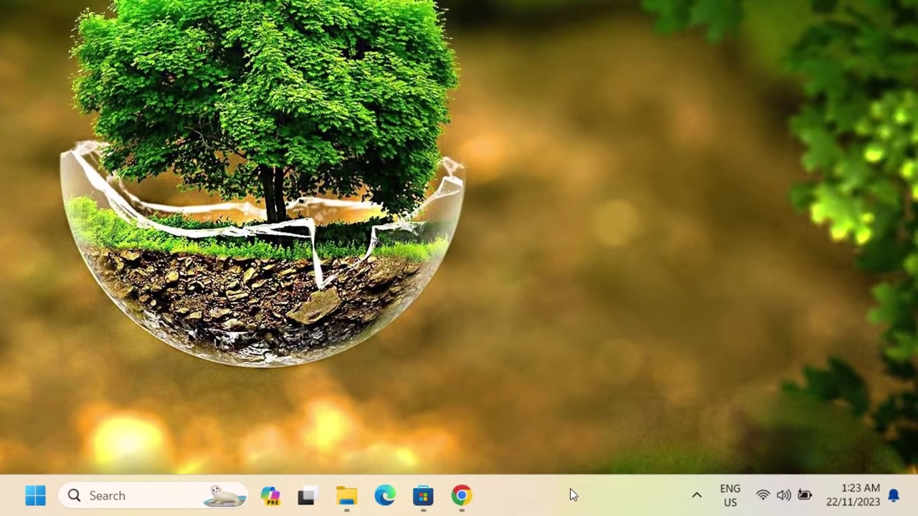
right_click(570, 488)
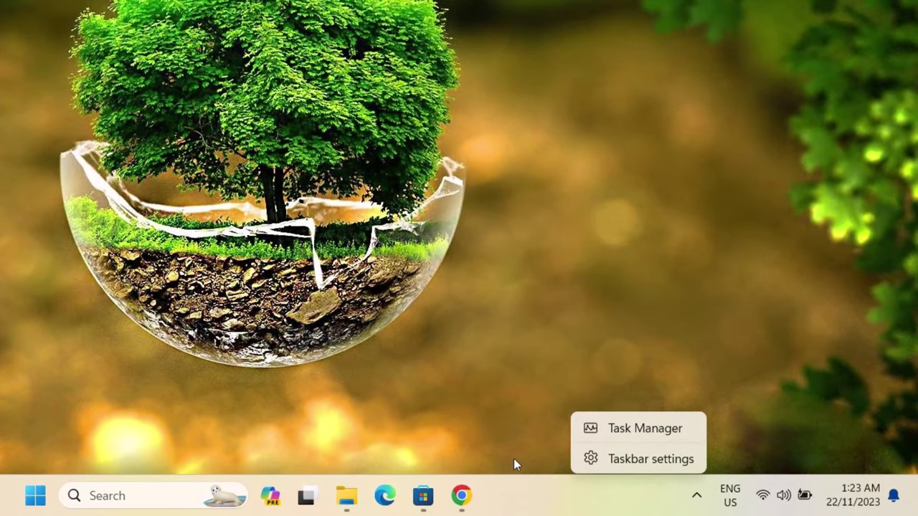
left_click(615, 460)
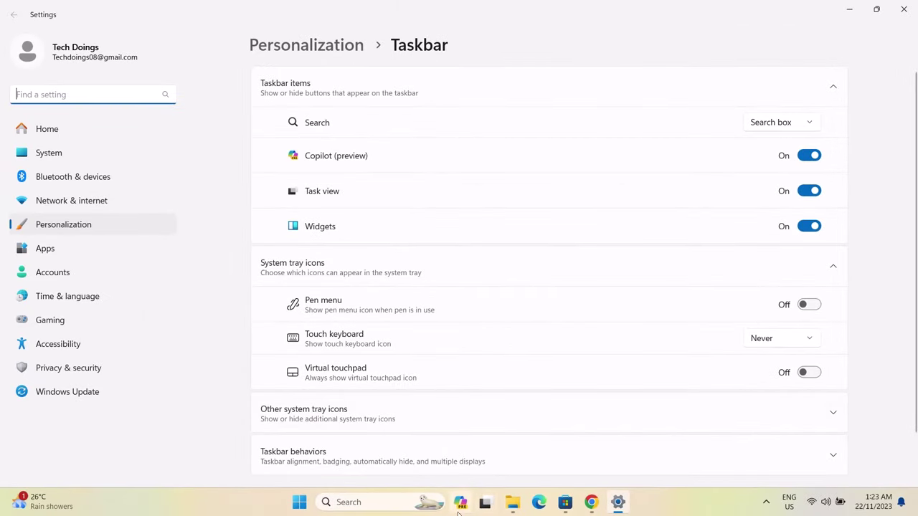
mouse_move(514, 506)
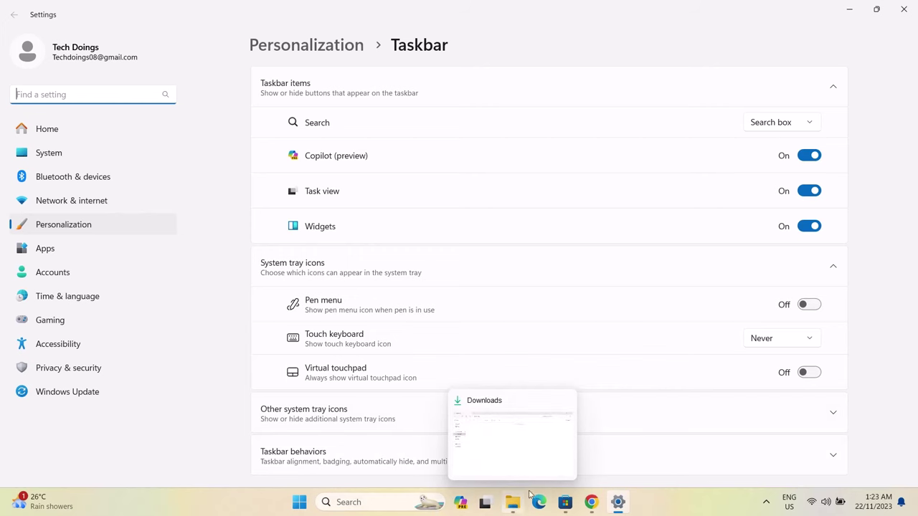
left_click(804, 227)
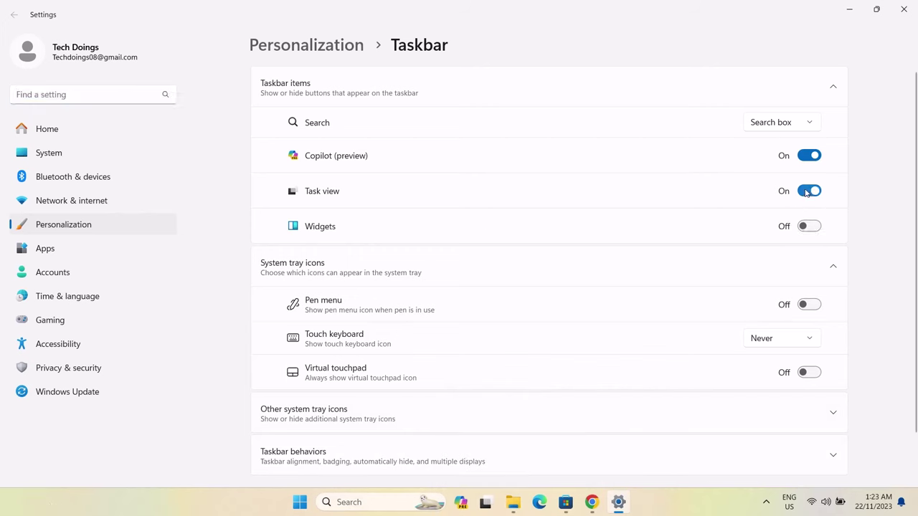
left_click(806, 192)
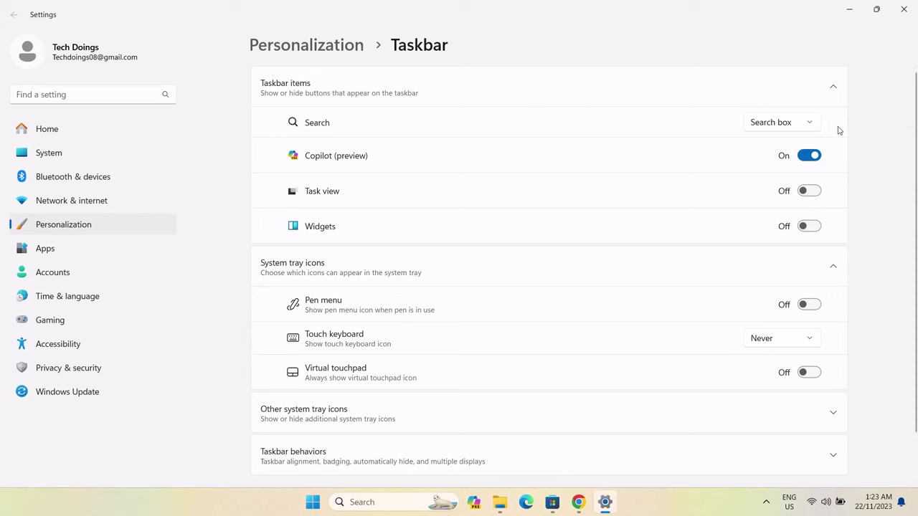
left_click(802, 124)
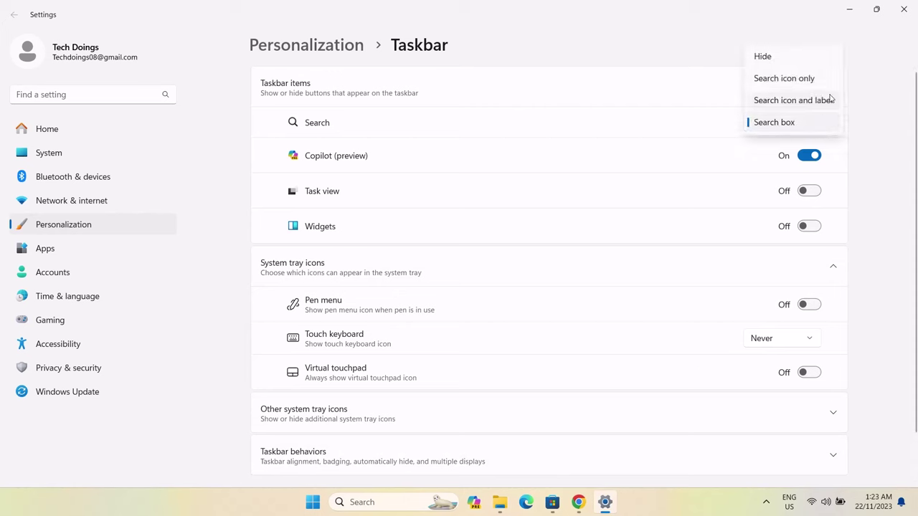
left_click(785, 79)
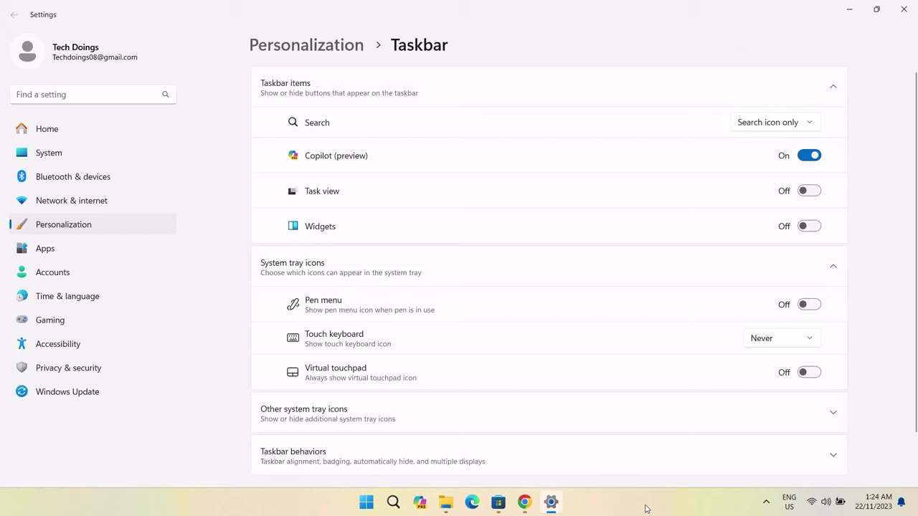
- Close Settings and search Google in Chrome for 'RoundedTB'
left_click(907, 8)
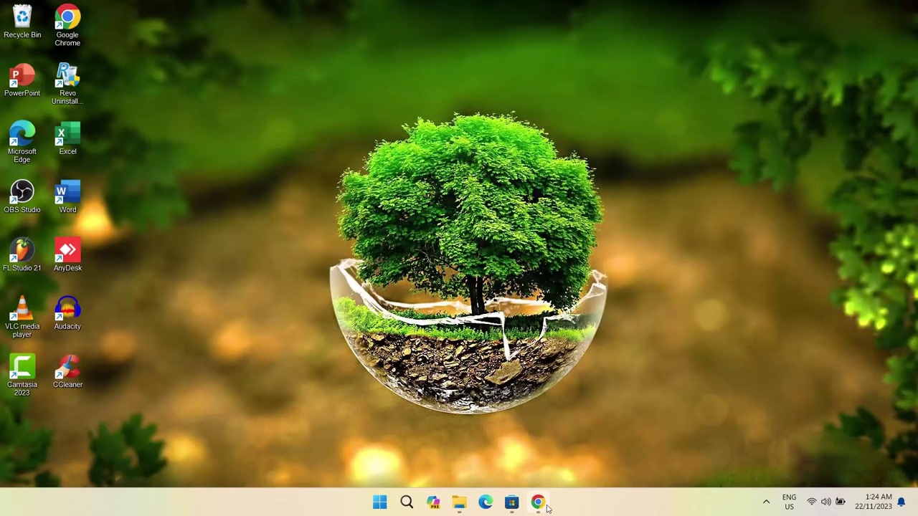
left_click(538, 501)
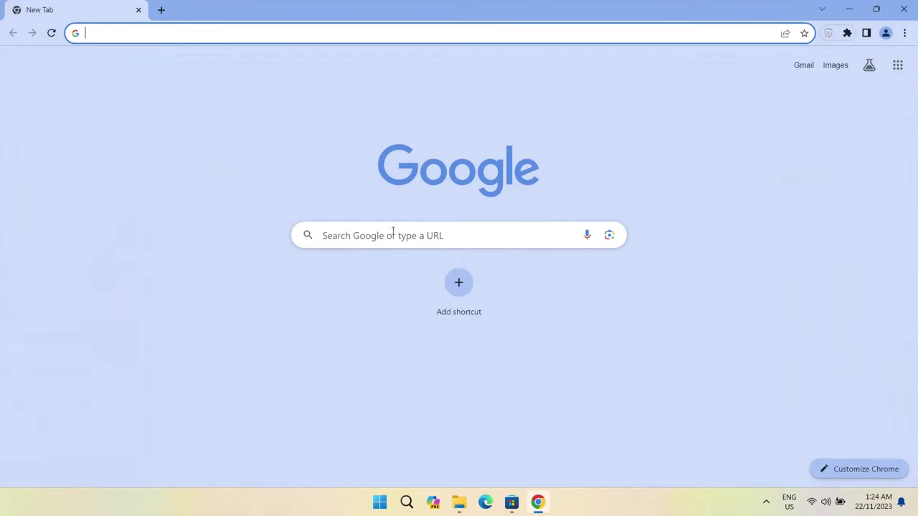
left_click(392, 235)
type("RoundedT")
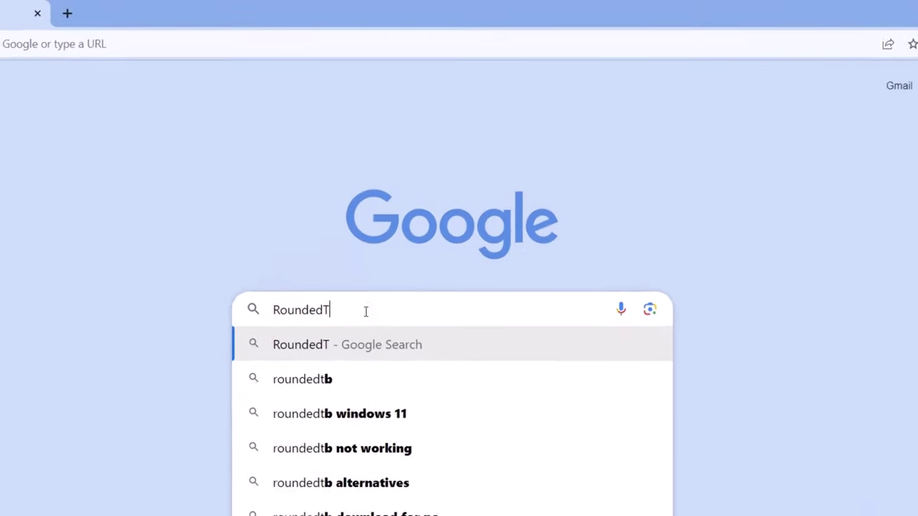
type("B")
key("Return")
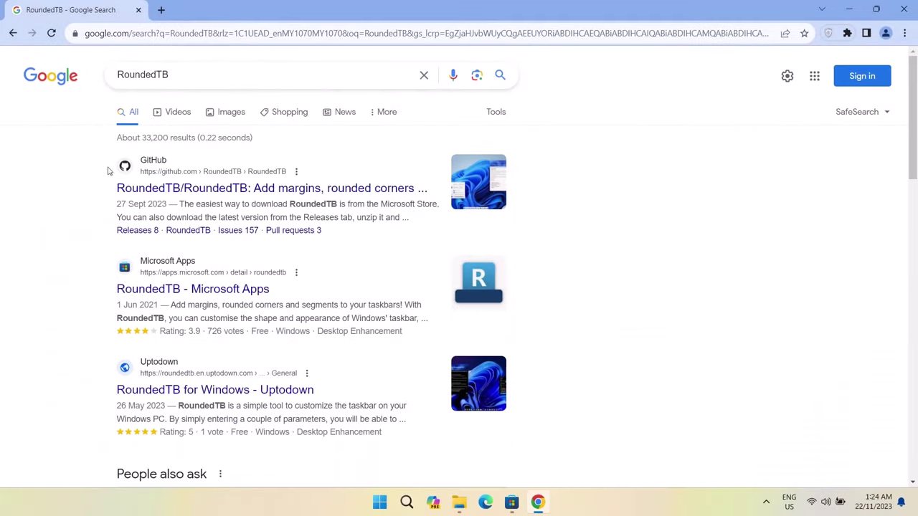
- Open the RoundedTB GitHub repository's latest release and download RoundedTB_R3.1.zip
left_click(172, 191)
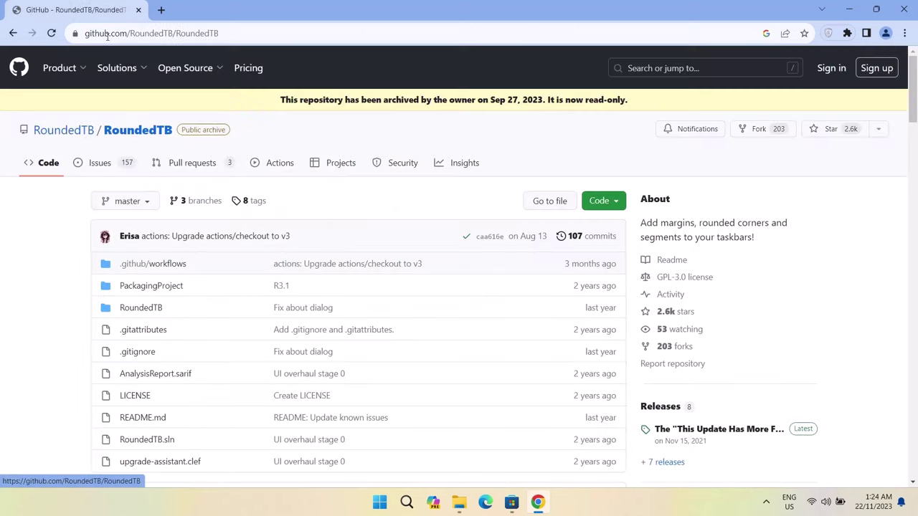
left_click_drag(914, 105, 908, 147)
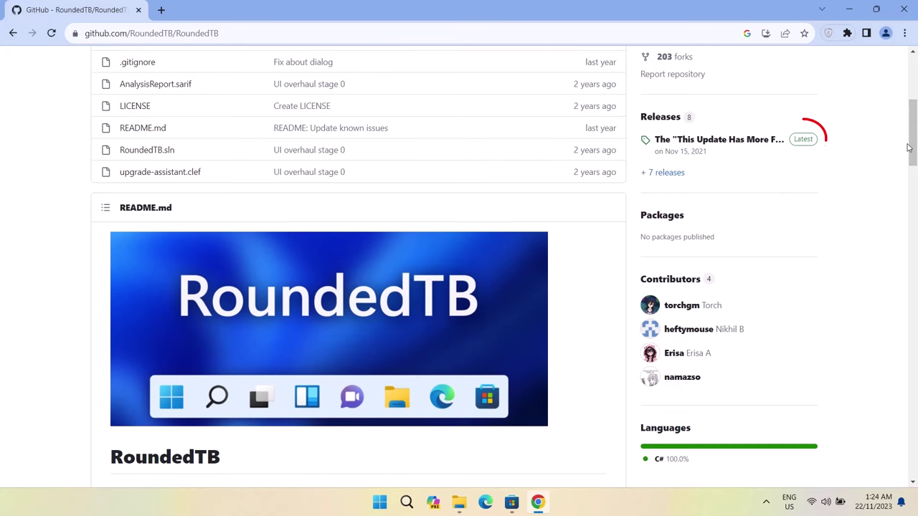
left_click(803, 139)
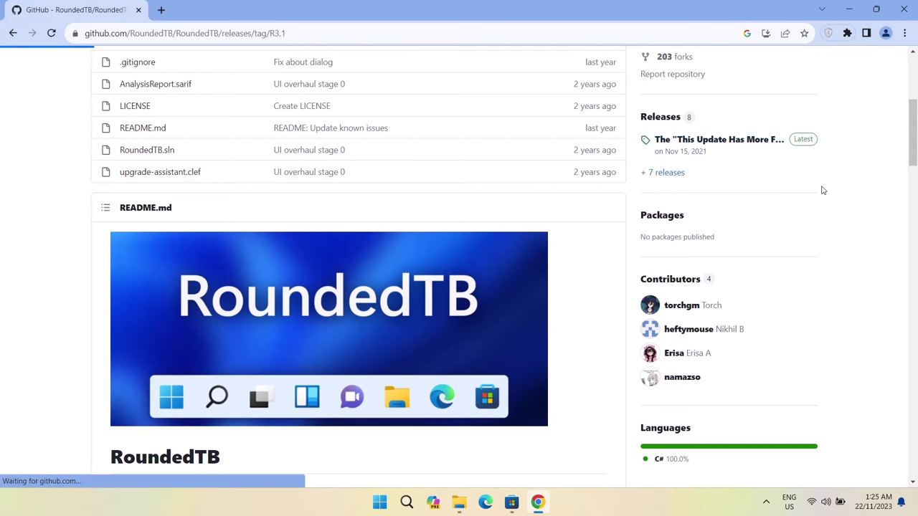
left_click_drag(913, 215, 916, 457)
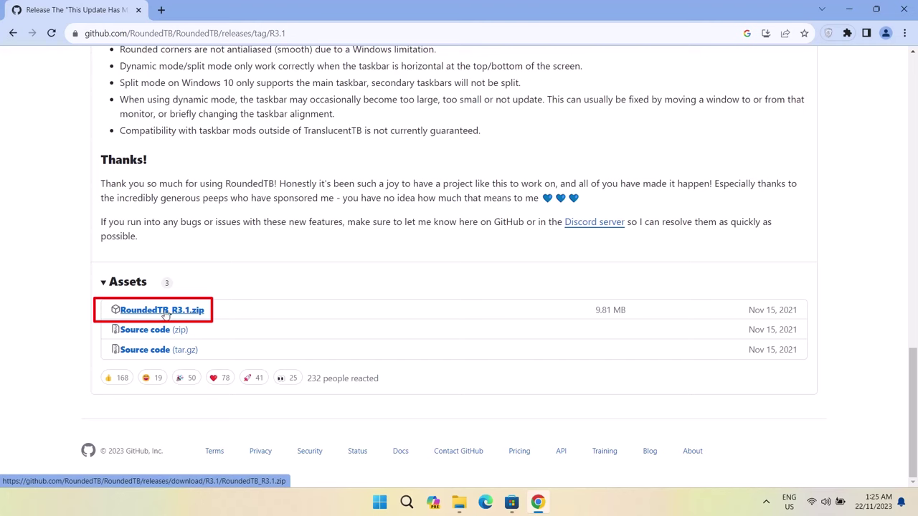
left_click(165, 314)
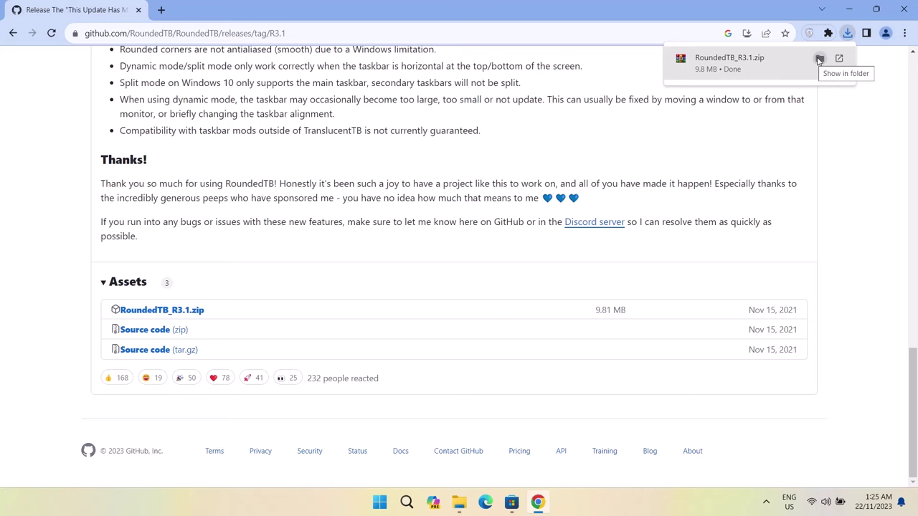
- Open Downloads and extract RoundedTB_R3.1.zip with Extract All into a RoundedTB_R3.1 folder
left_click(820, 59)
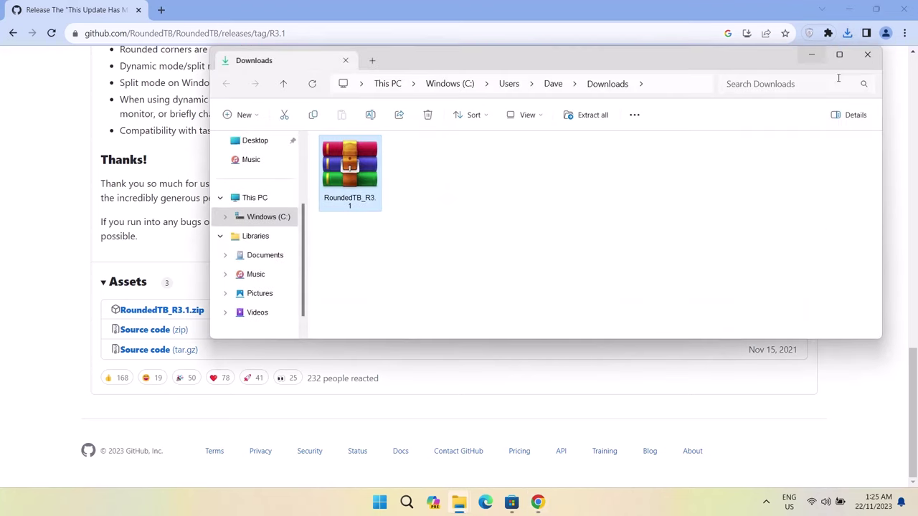
left_click(839, 54)
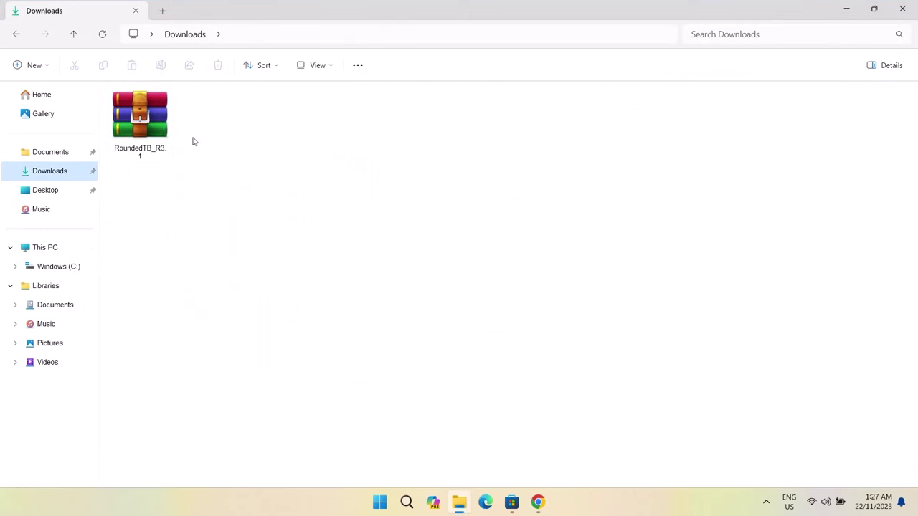
left_click(146, 119)
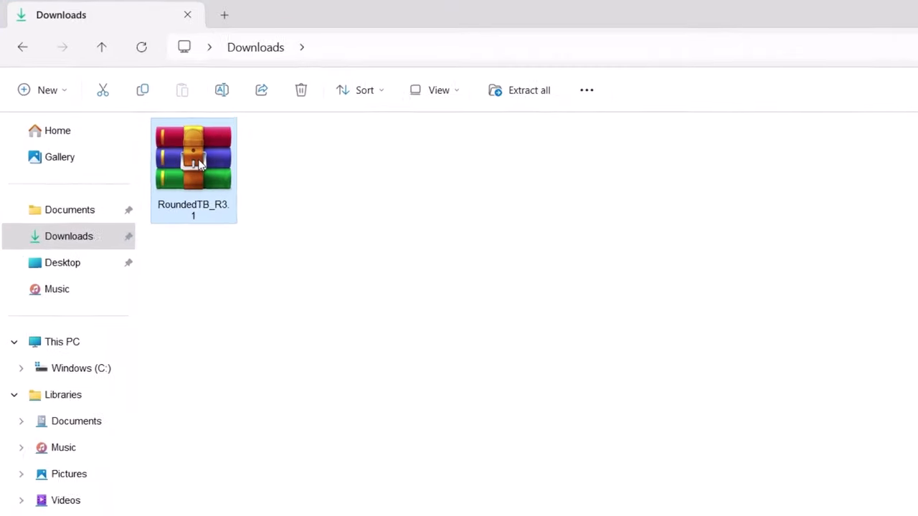
right_click(201, 165)
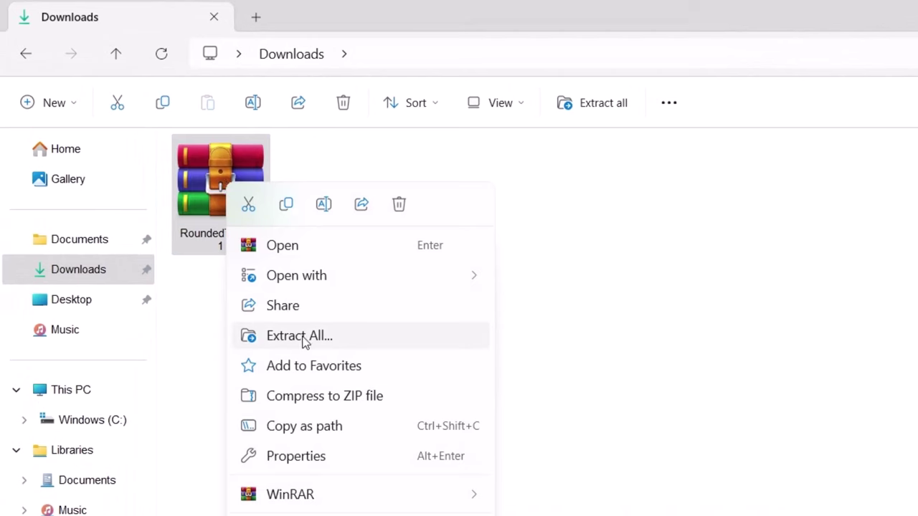
left_click(305, 343)
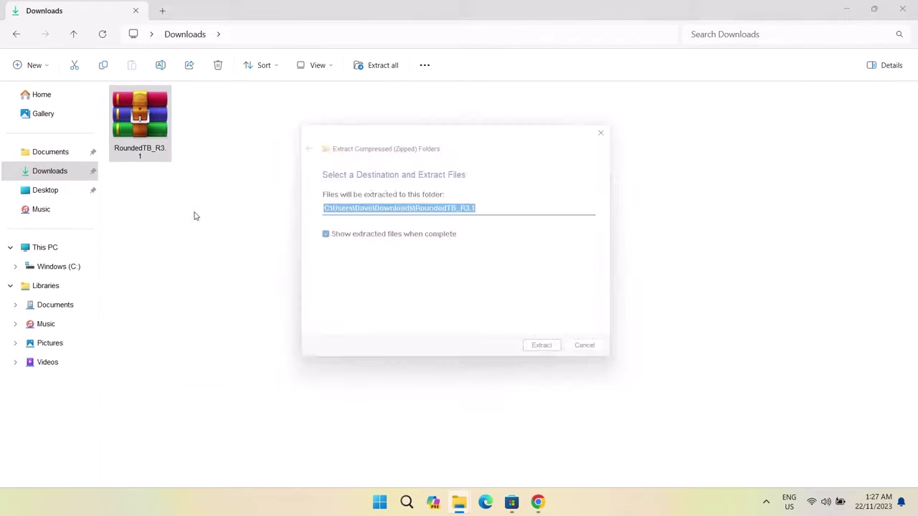
left_click(565, 357)
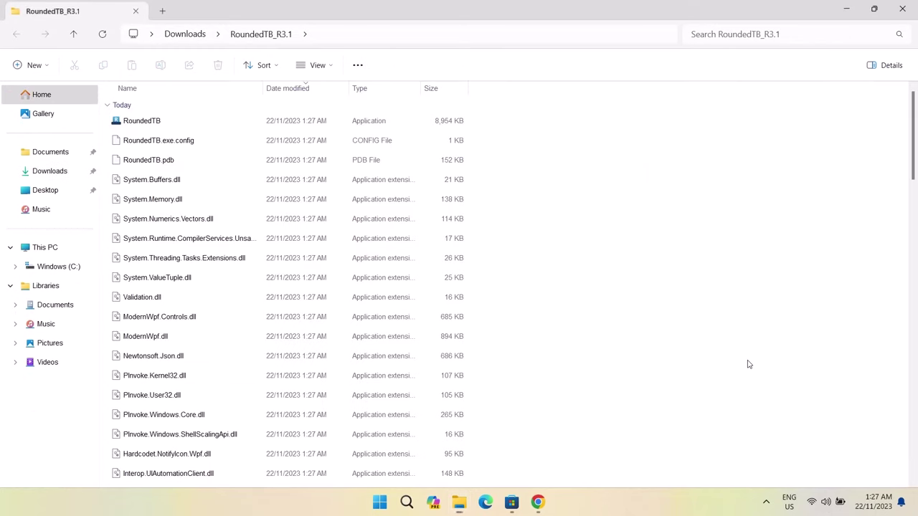
- Copy the RoundedTB_R3.1 folder from Downloads and paste it onto the Windows (C:) drive
left_click(901, 11)
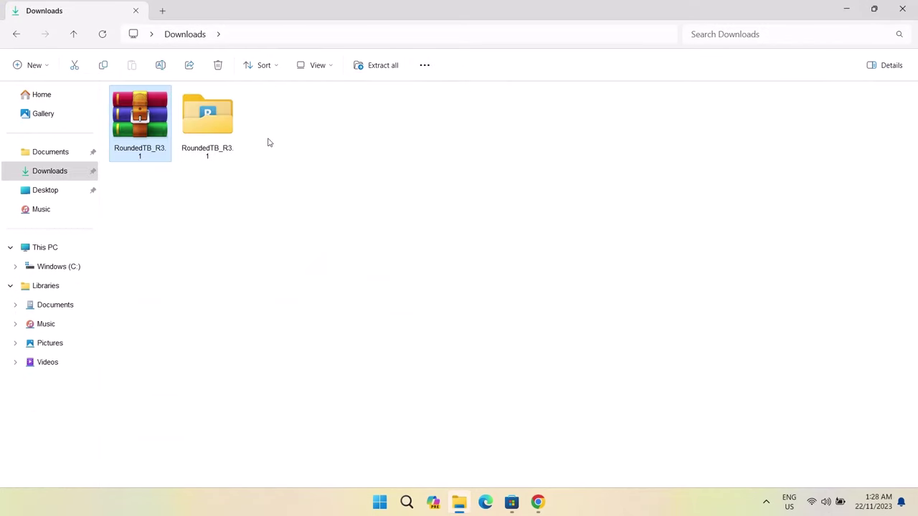
left_click(221, 127)
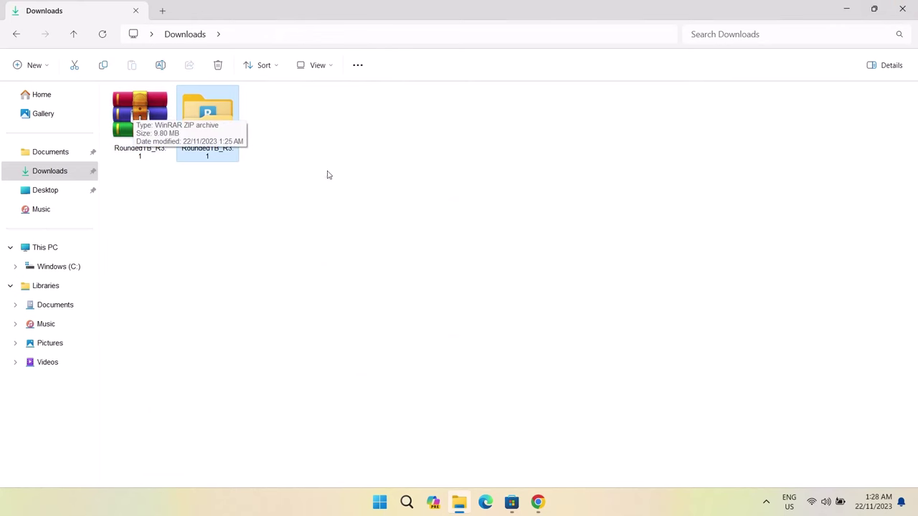
right_click(222, 127)
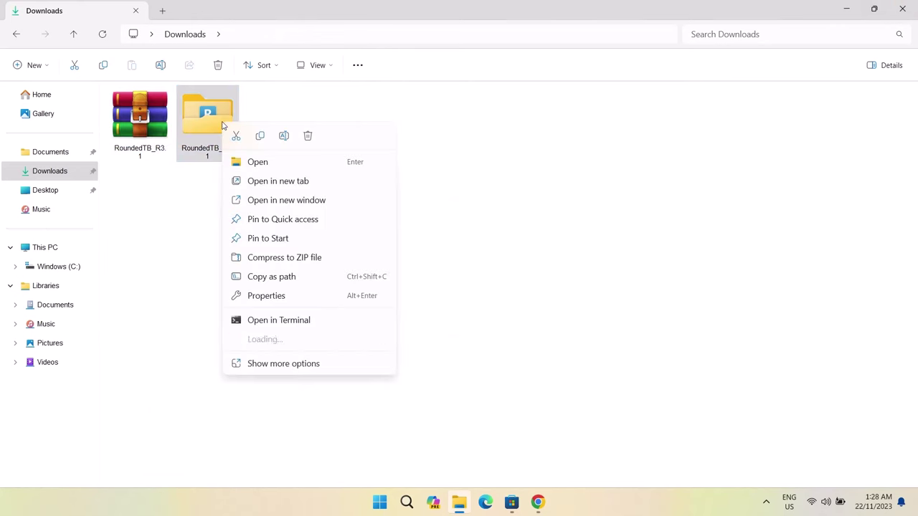
left_click(258, 136)
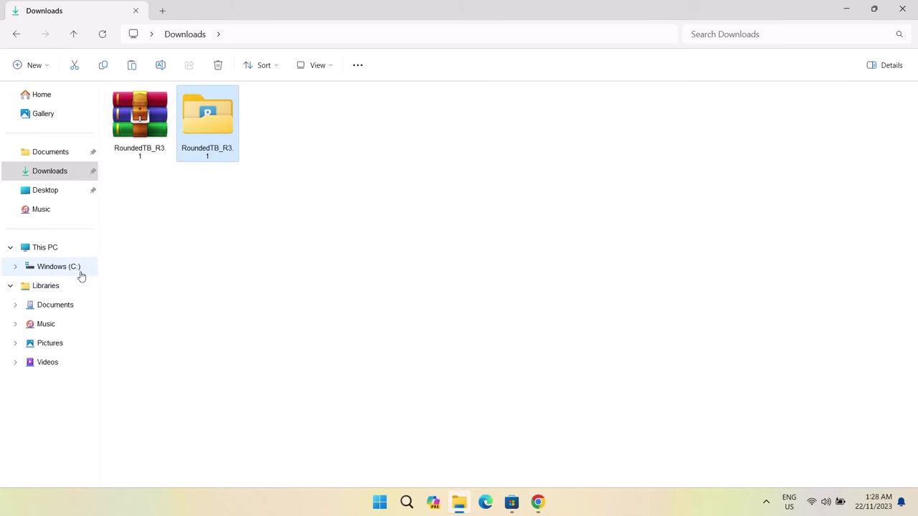
left_click(58, 269)
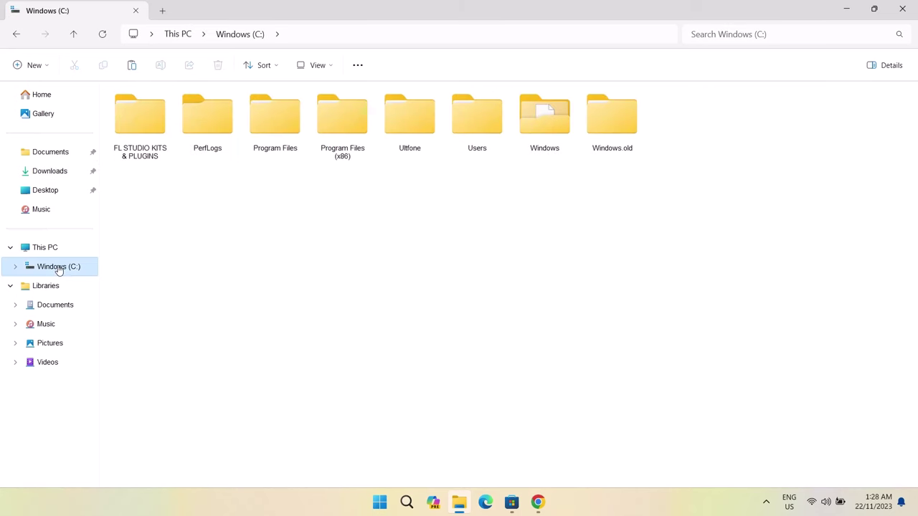
right_click(700, 135)
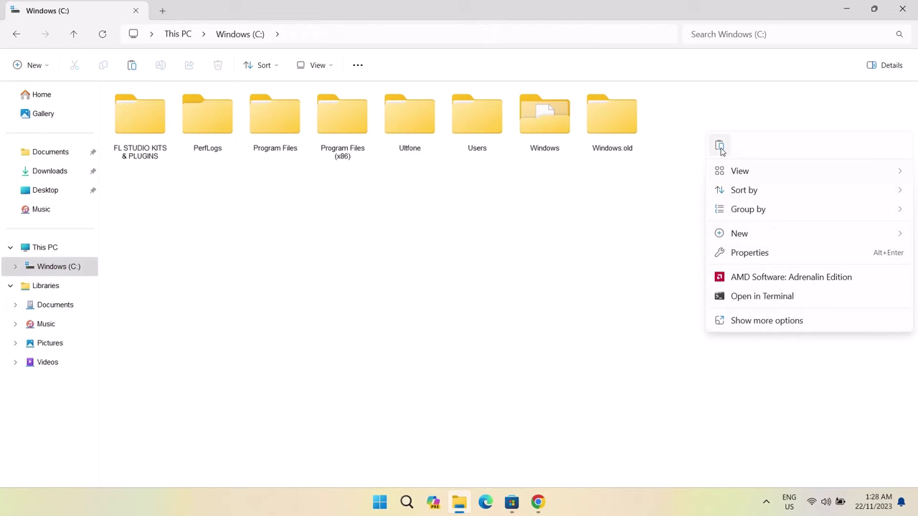
left_click(721, 147)
- Open C:\RoundedTB_R3.1 and send the RoundedTB application to the Desktop as a shortcut
double_click(681, 118)
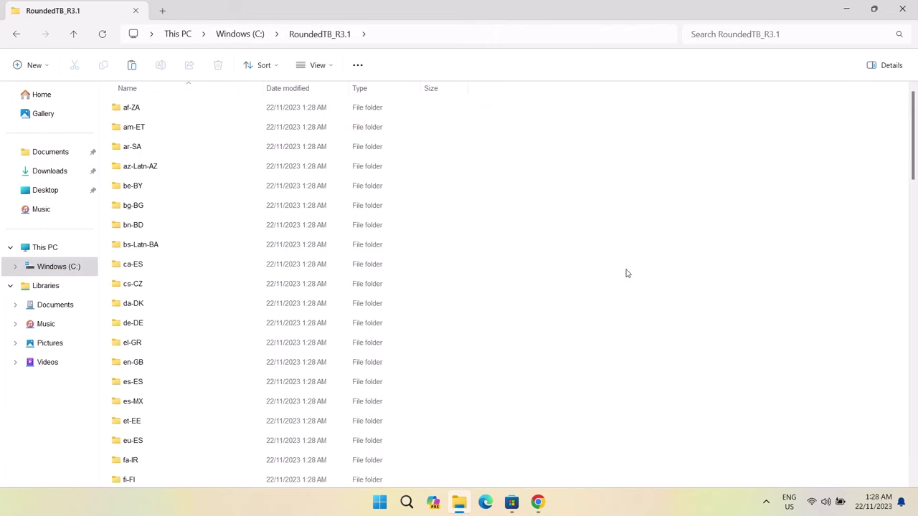
left_click_drag(916, 156, 916, 427)
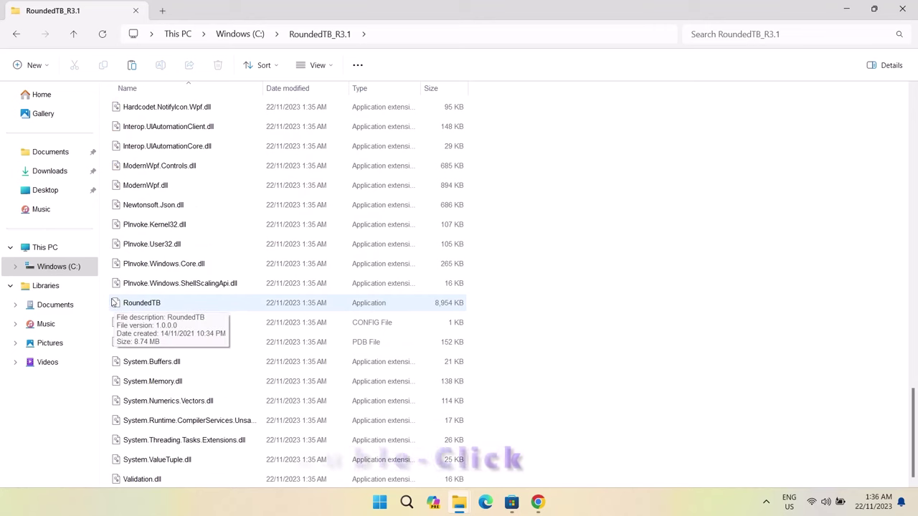
double_click(142, 306)
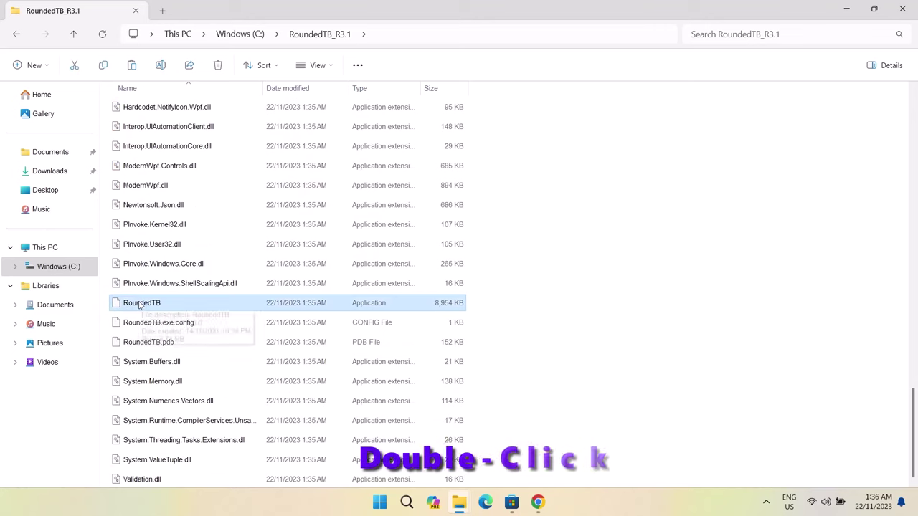
right_click(162, 307)
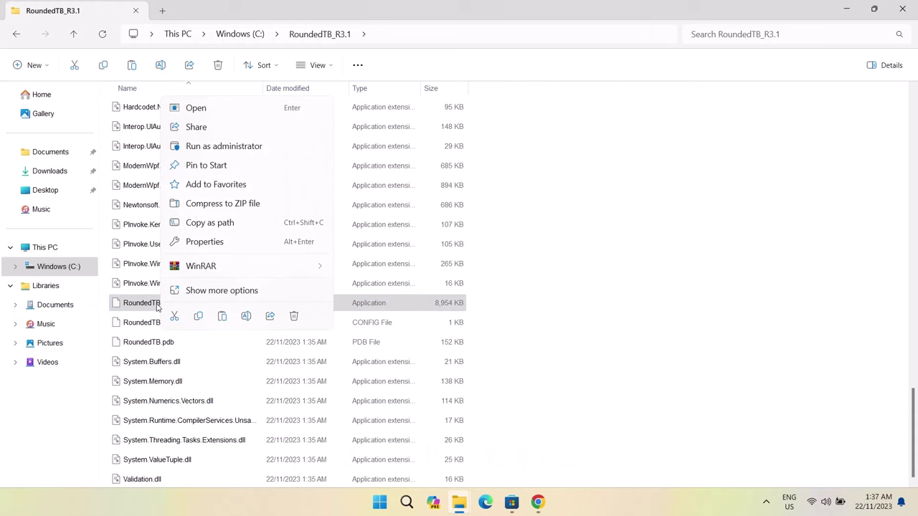
left_click(218, 292)
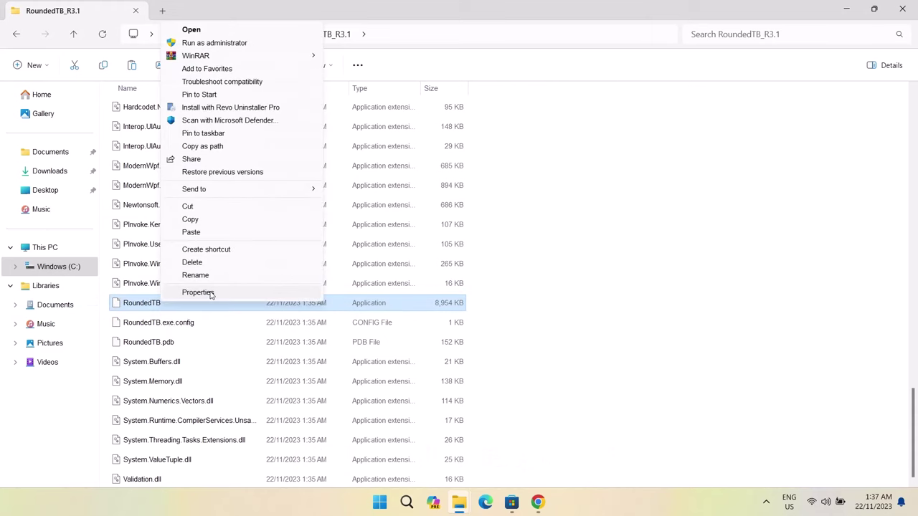
mouse_move(220, 190)
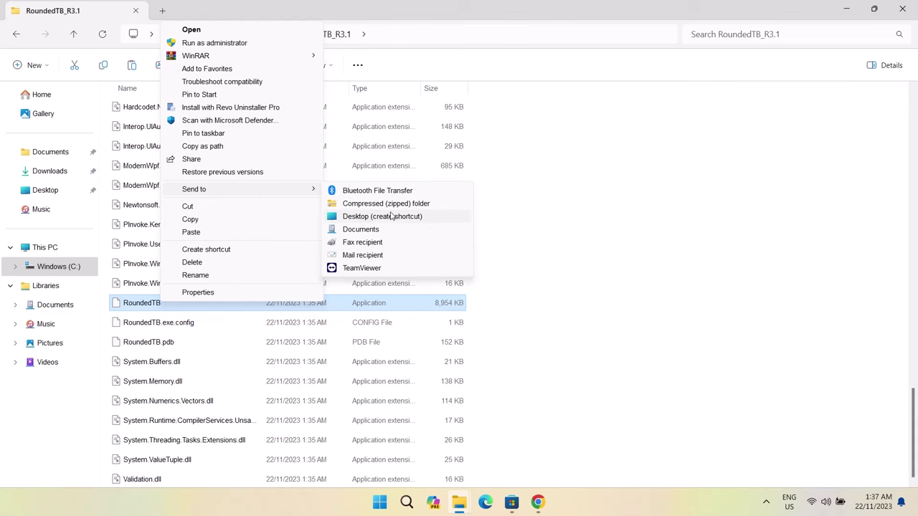
left_click(359, 217)
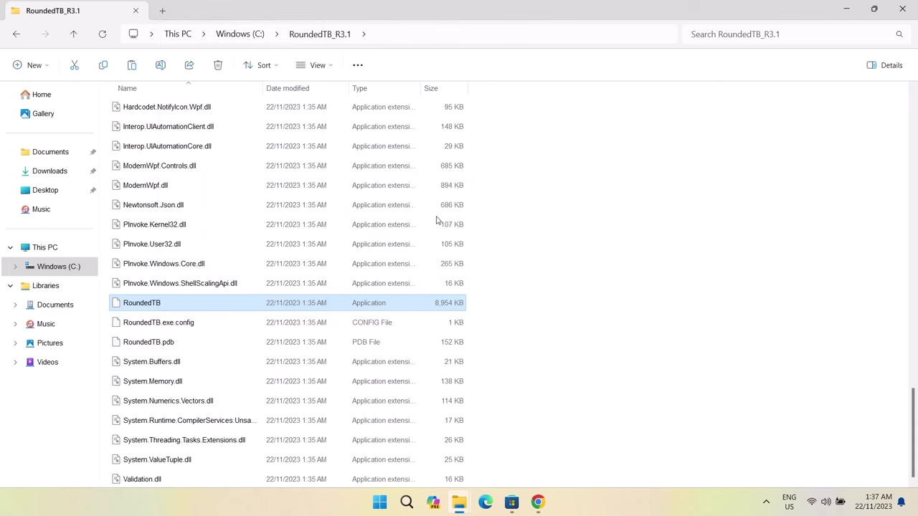
- Minimize File Explorer and reposition the RoundedTB desktop shortcut and the RoundedTB settings window
left_click(847, 12)
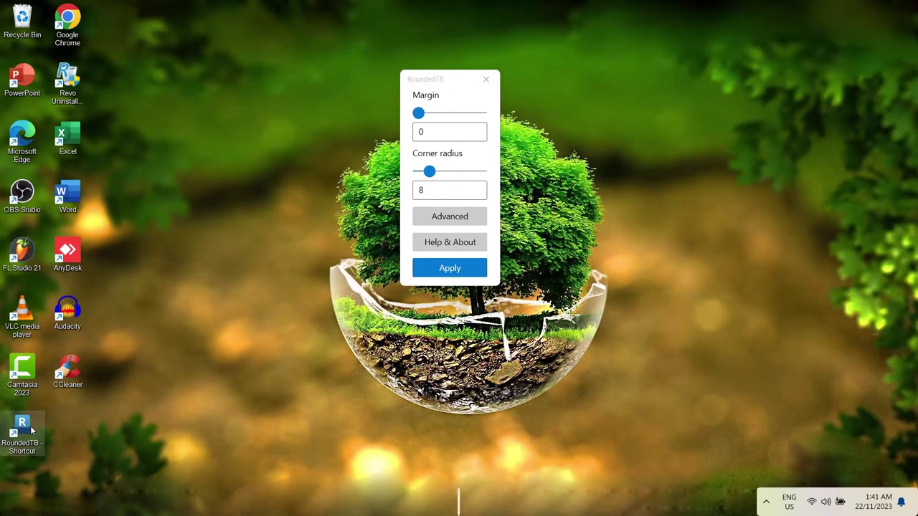
left_click_drag(30, 429, 228, 269)
left_click_drag(242, 92, 207, 86)
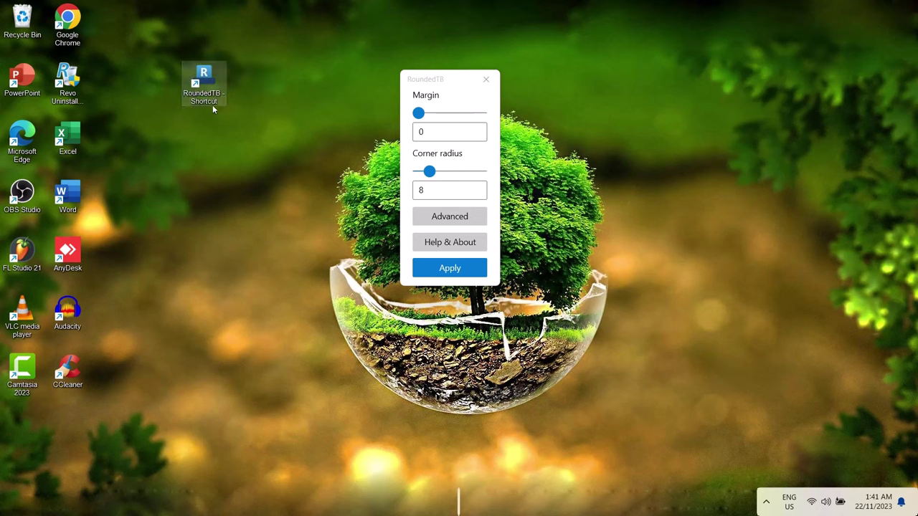
left_click(467, 81)
left_click_drag(466, 81, 359, 88)
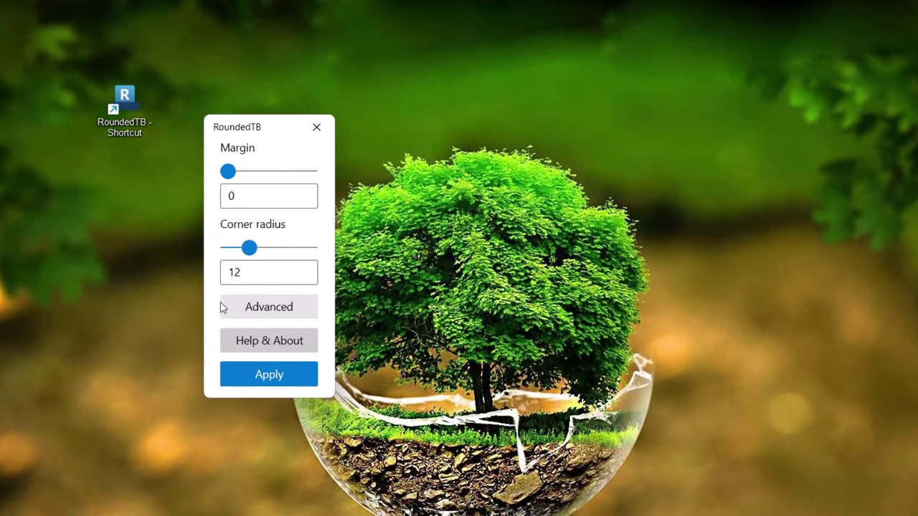
- Switch RoundedTB to separate margins and set Top and Bottom Margin to 5
left_click(259, 312)
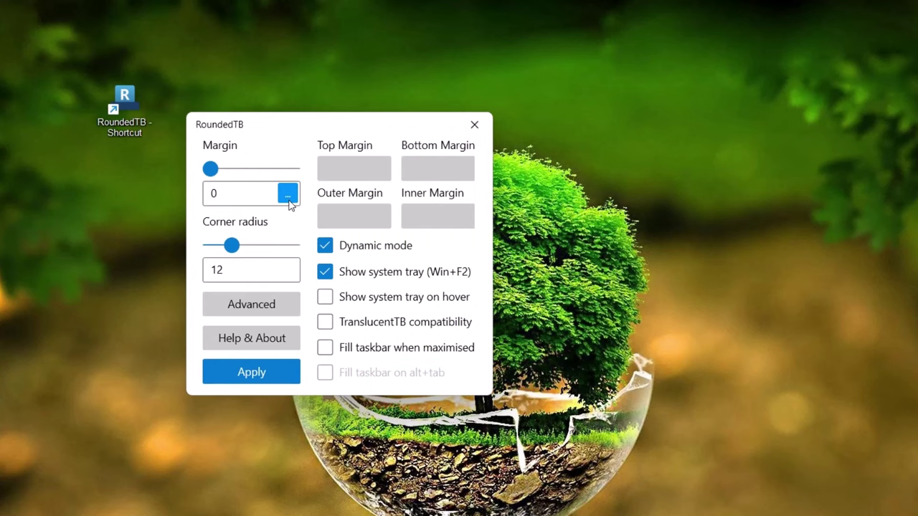
left_click(288, 194)
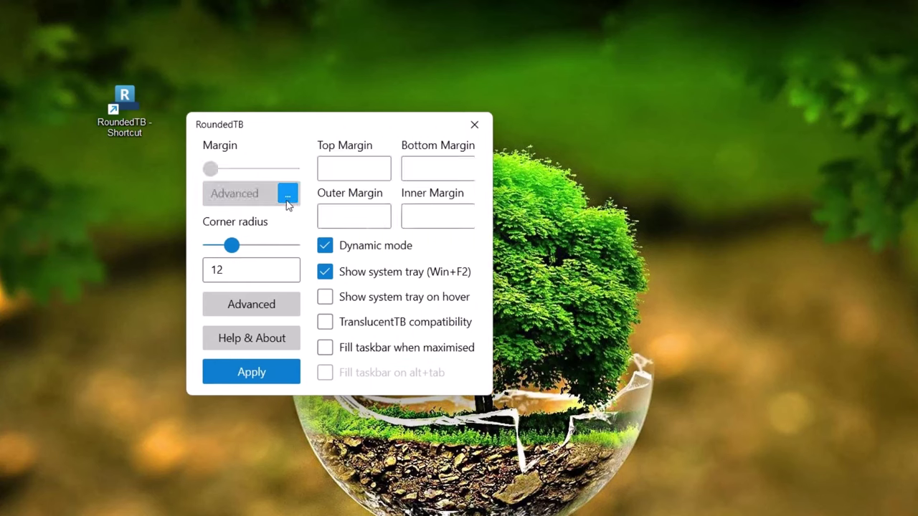
left_click(350, 169)
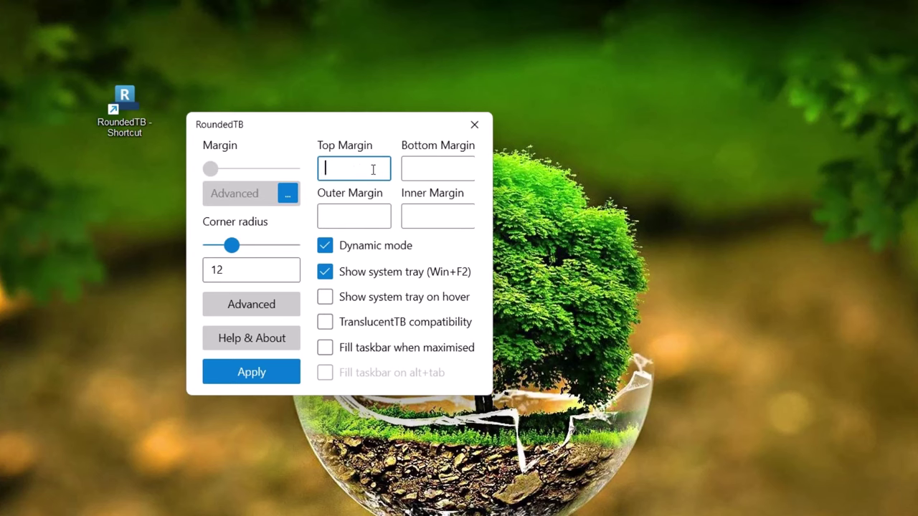
type("5")
left_click(451, 170)
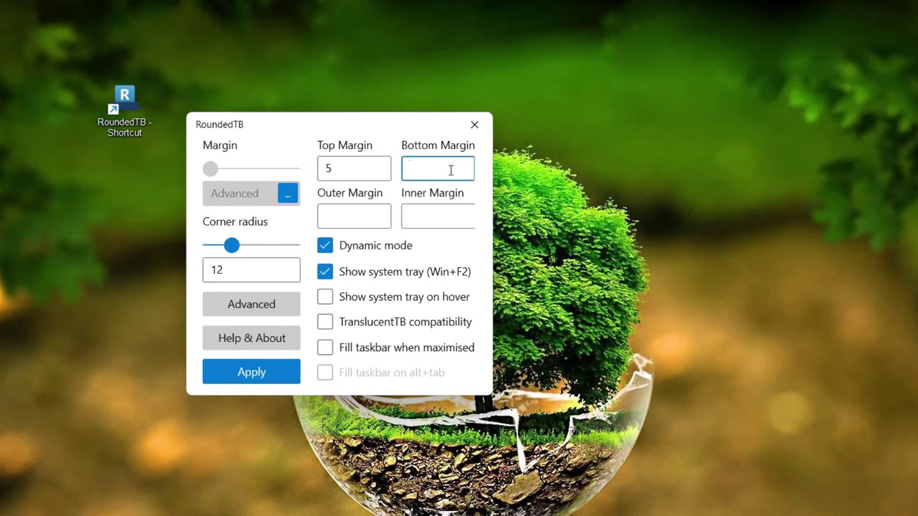
type("5")
- Enter -180 as the Outer Margin and move to the Inner Margin field
left_click(347, 211)
key("Tab")
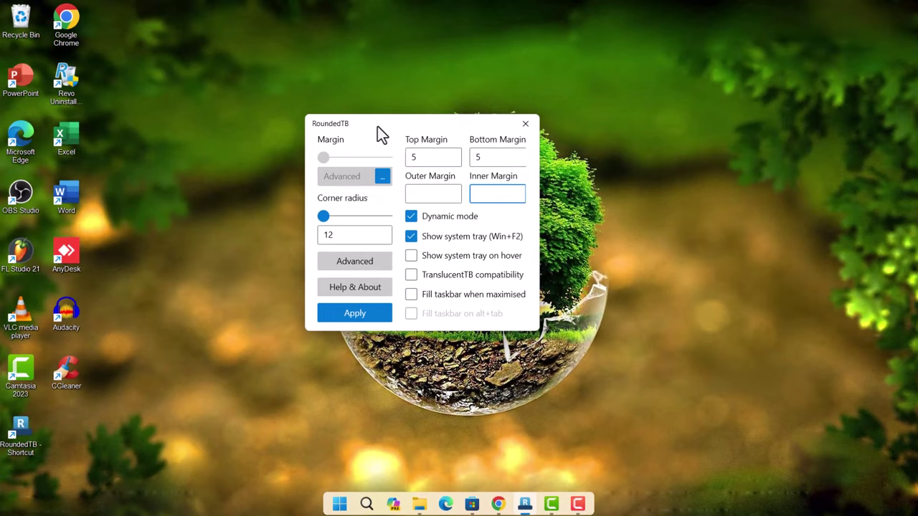
left_click(421, 194)
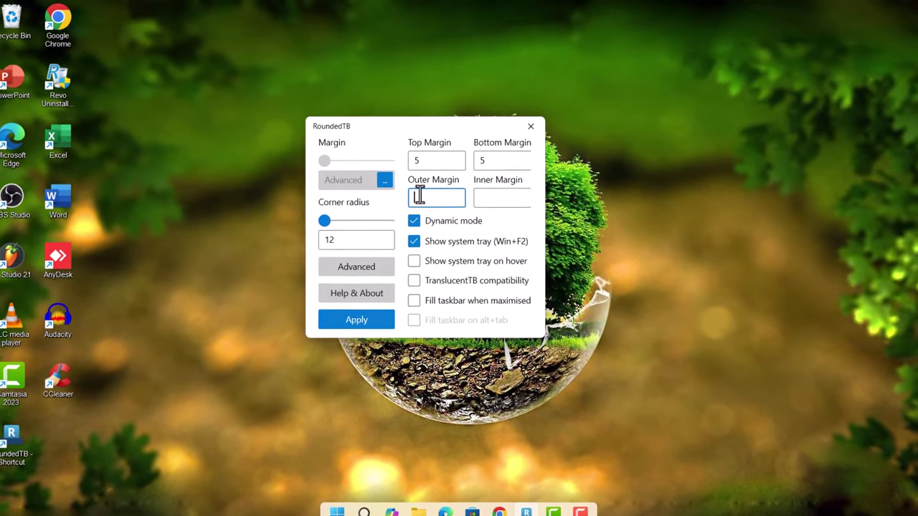
type("-1")
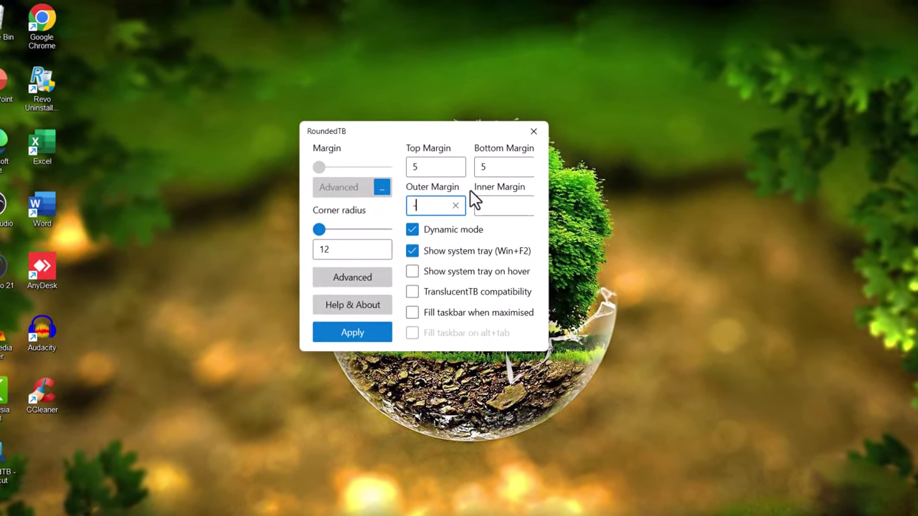
type("80")
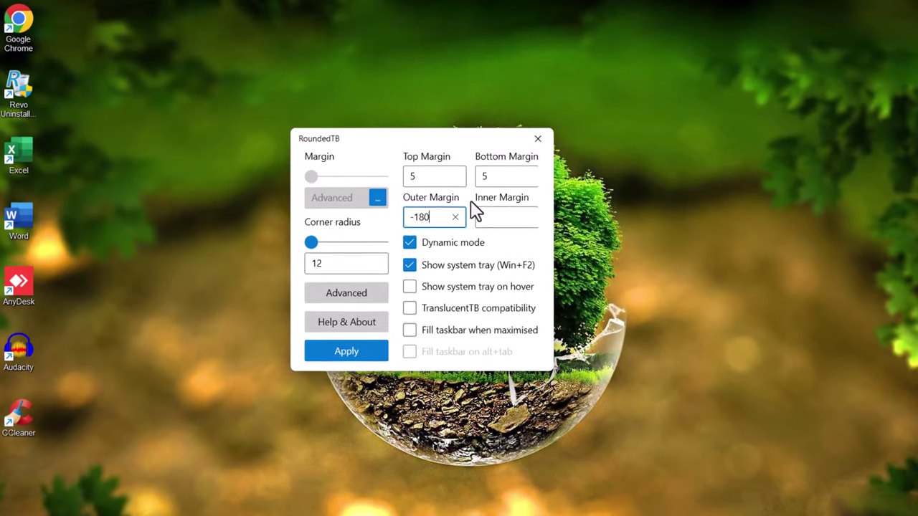
left_click(502, 222)
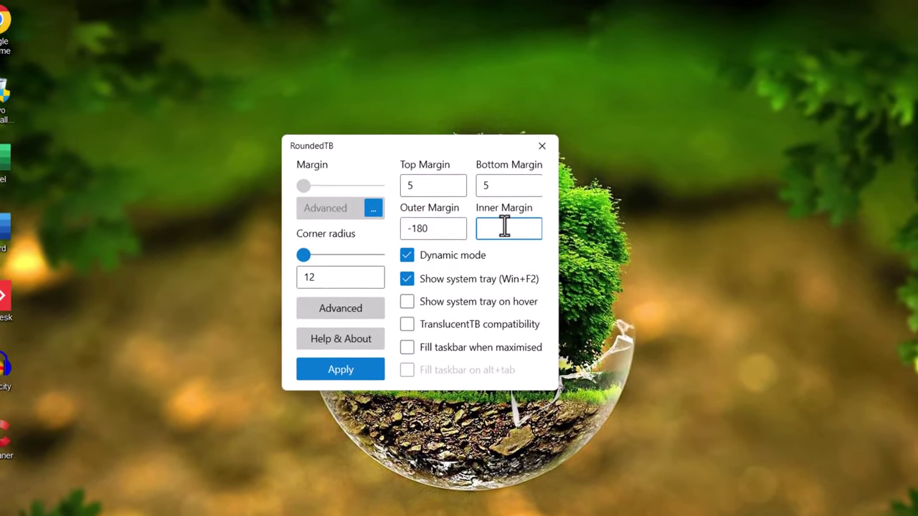
type("-180")
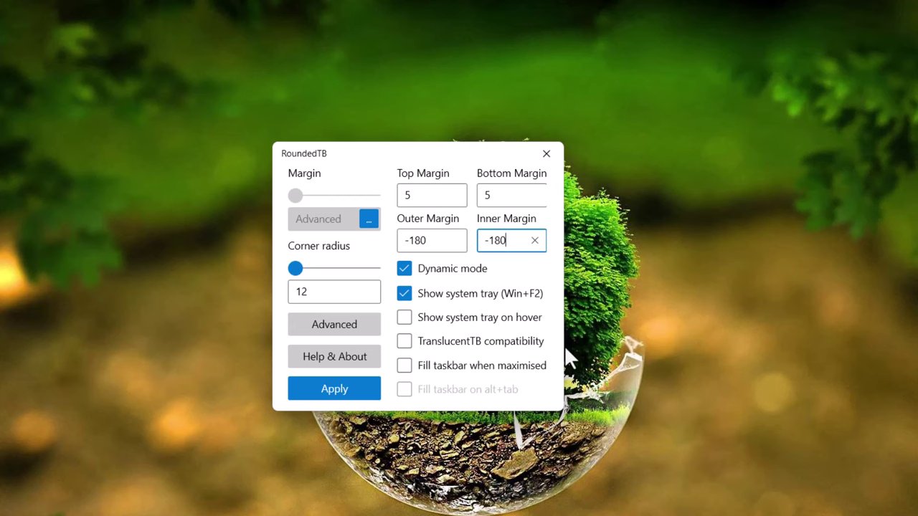
- Enable tray-on-hover and fill-when-maximised, apply the settings, and preview the floating taskbar
left_click(405, 318)
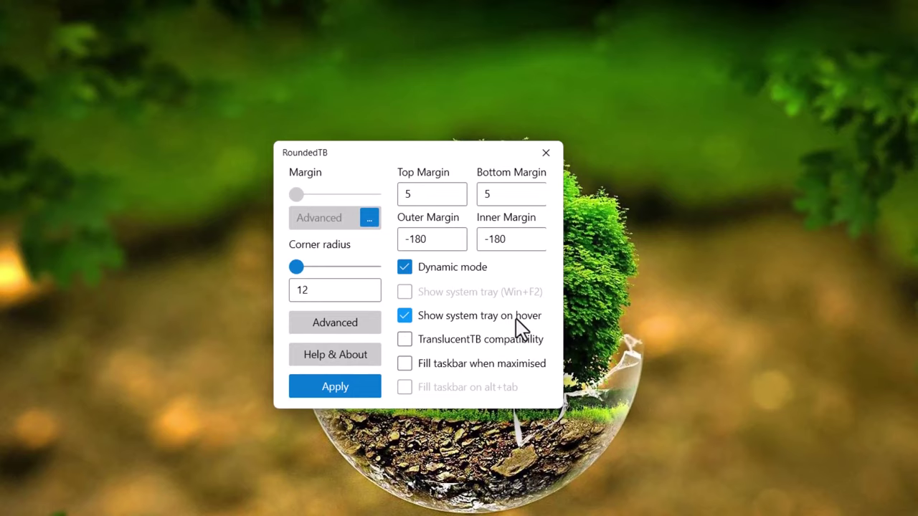
left_click(405, 362)
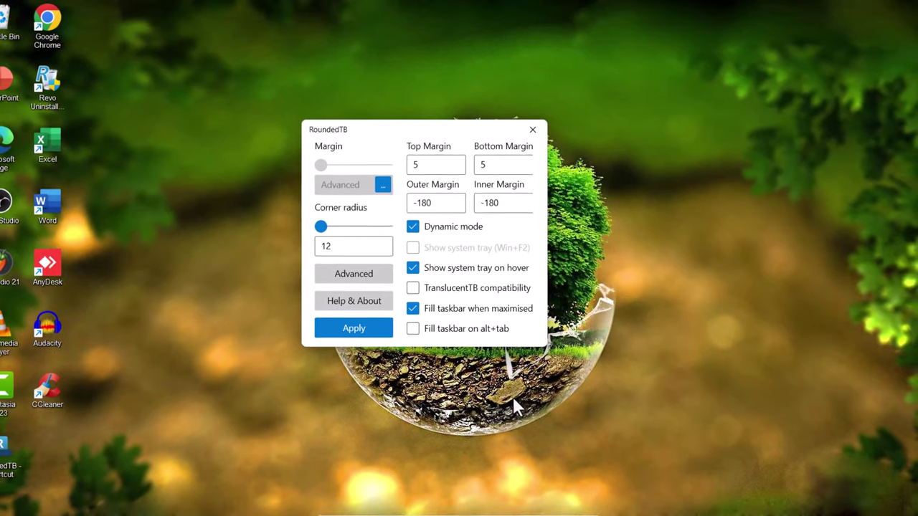
left_click(363, 323)
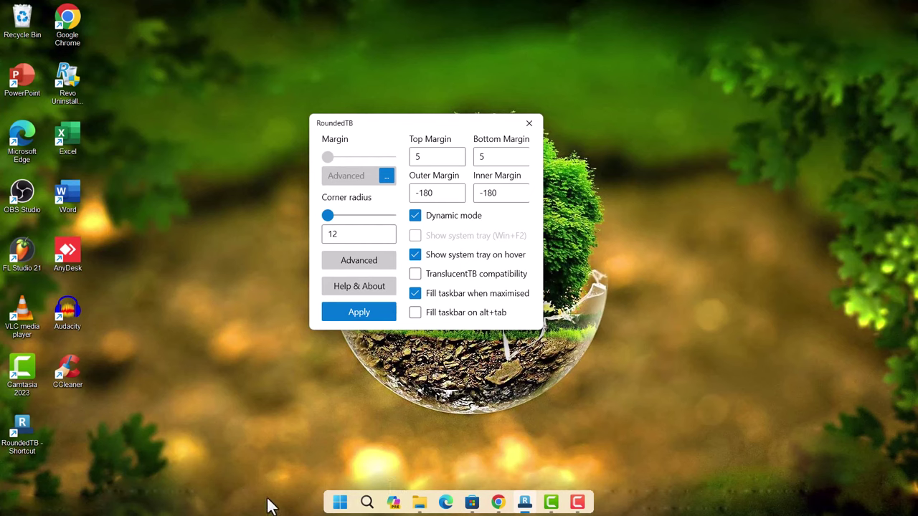
left_click(644, 421)
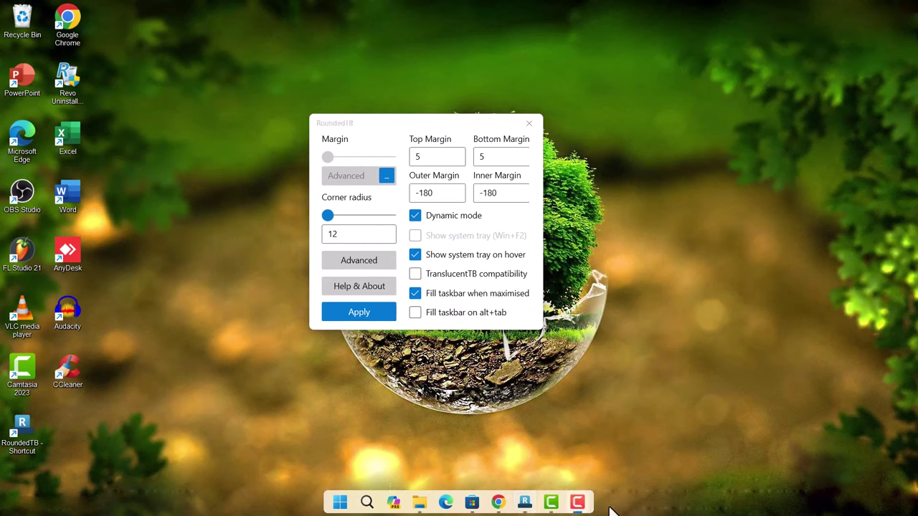
mouse_move(777, 504)
- From RoundedTB's tray icon, keep Run at startup enabled and close RoundedTB
left_click(749, 504)
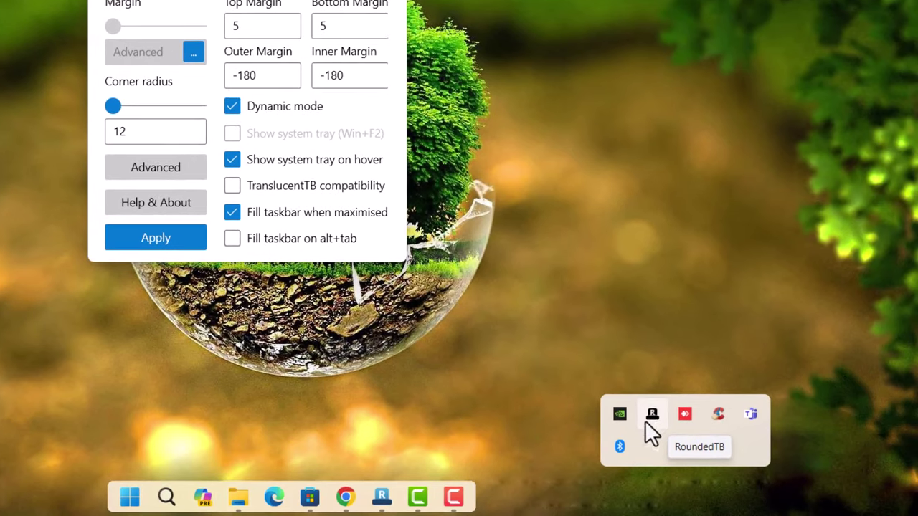
right_click(653, 417)
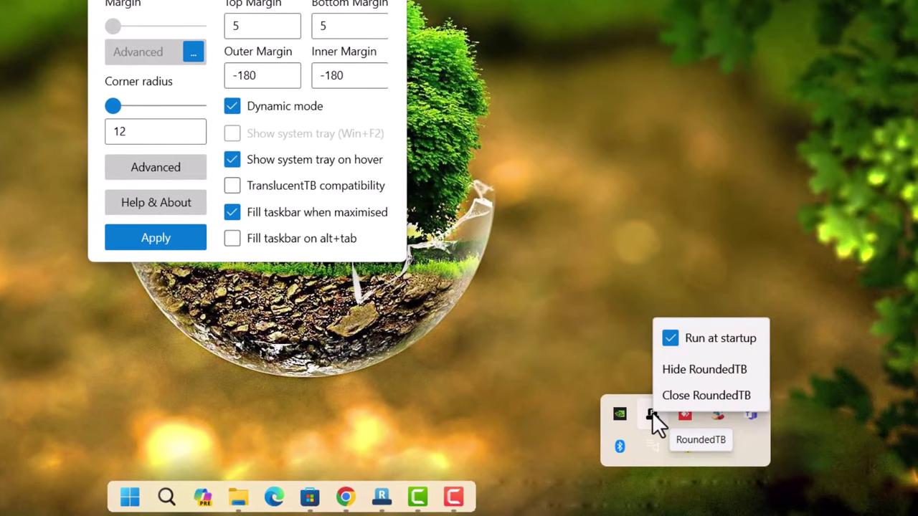
left_click(670, 339)
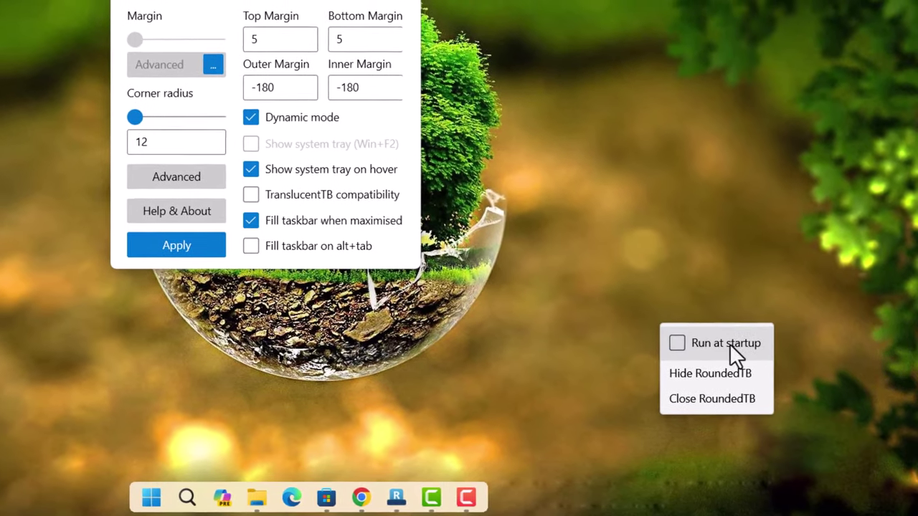
left_click(685, 348)
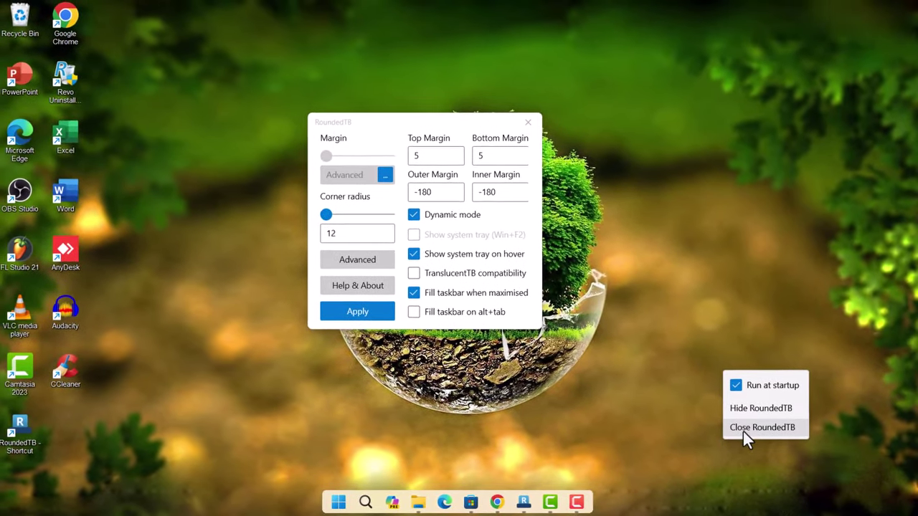
left_click(749, 428)
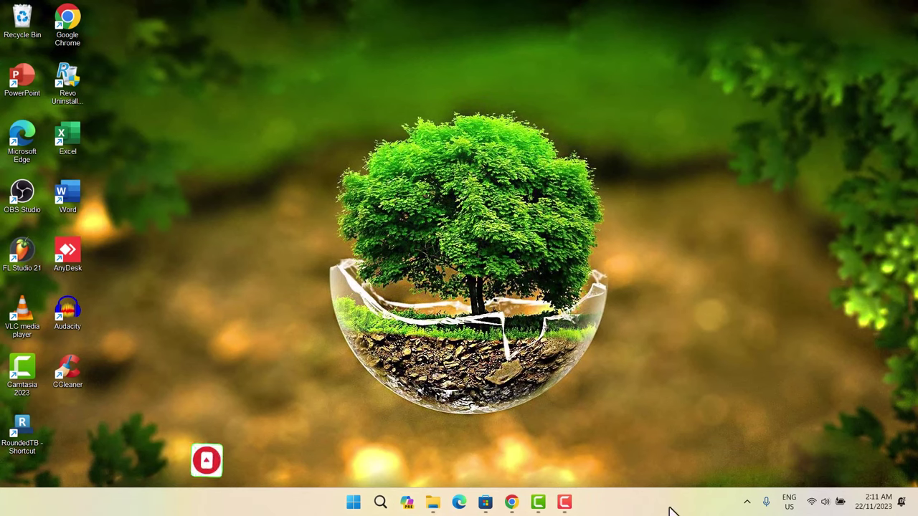
- Launch RoundedTB from its desktop shortcut and return the shortcut to the bottom-left corner
left_click_drag(22, 430, 203, 174)
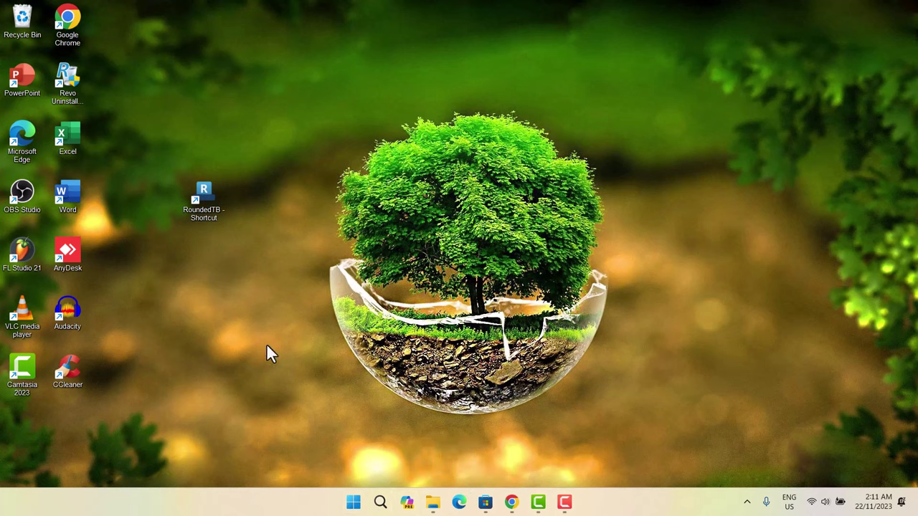
double_click(205, 194)
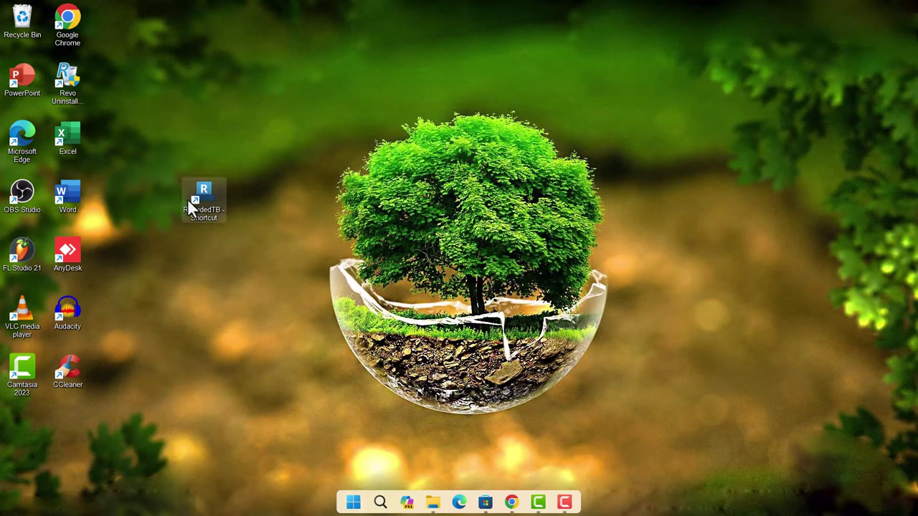
left_click_drag(195, 199, 179, 347)
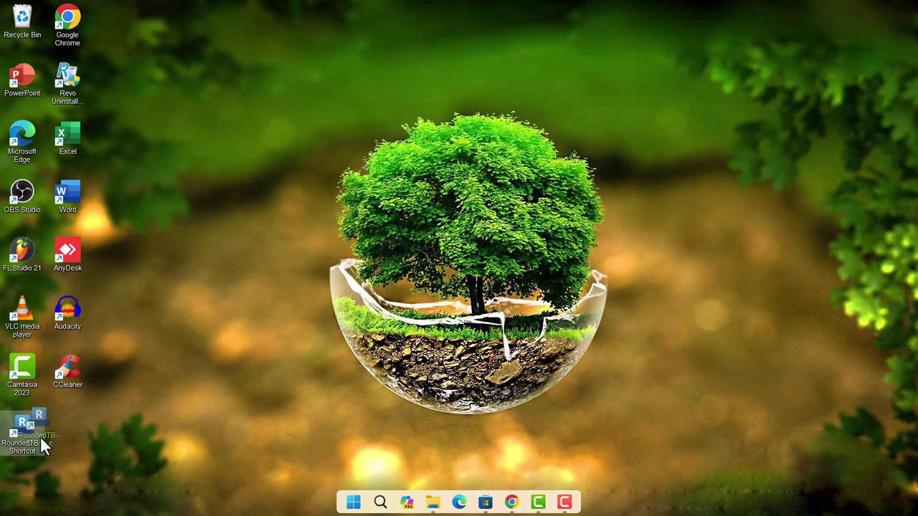
left_click_drag(41, 441, 31, 443)
left_click(550, 219)
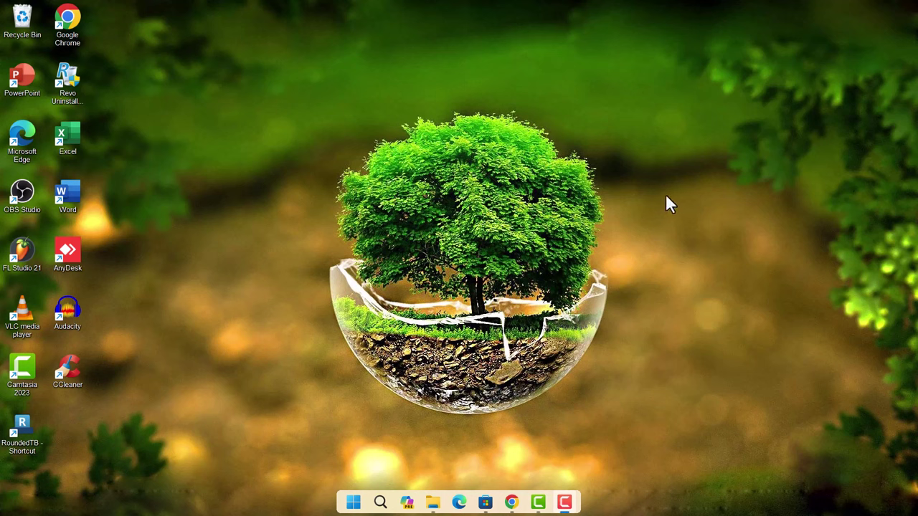
- Under Personalize > Colors, set 'Choose your mode' to Custom and Windows mode to Dark, then close Settings
right_click(695, 192)
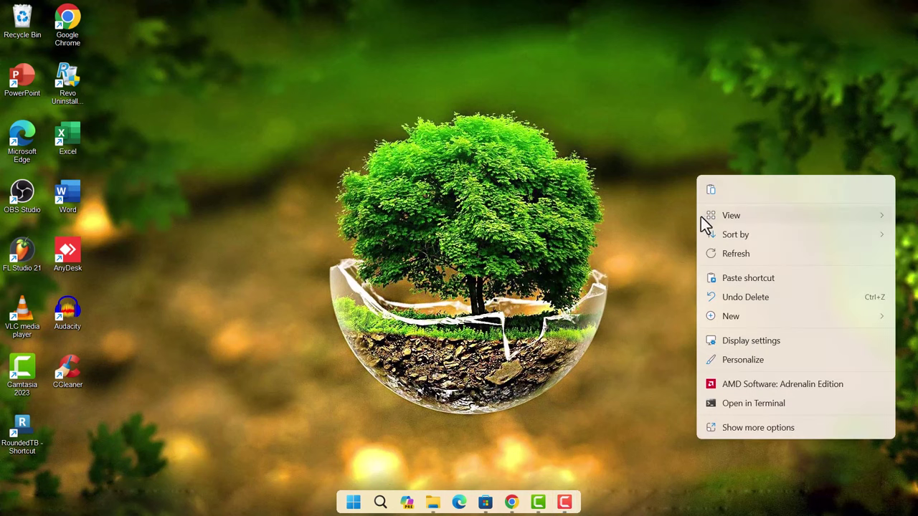
left_click(733, 359)
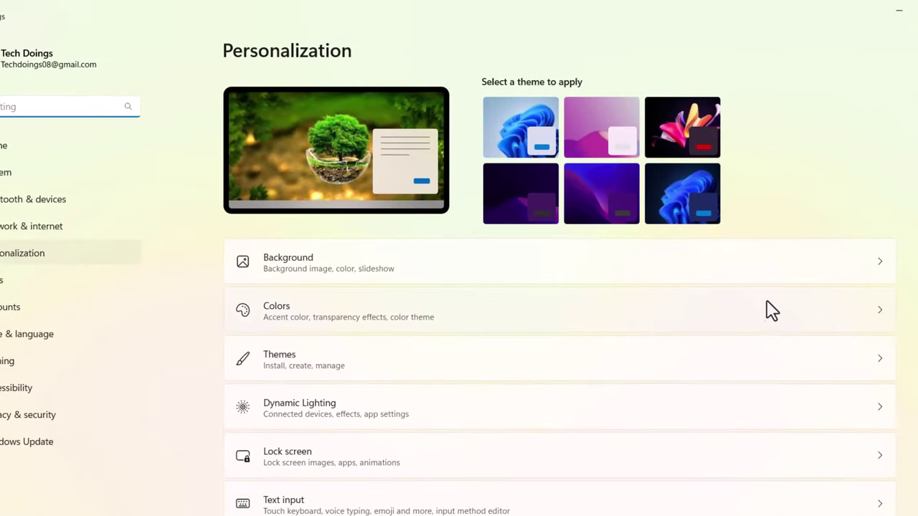
left_click(884, 314)
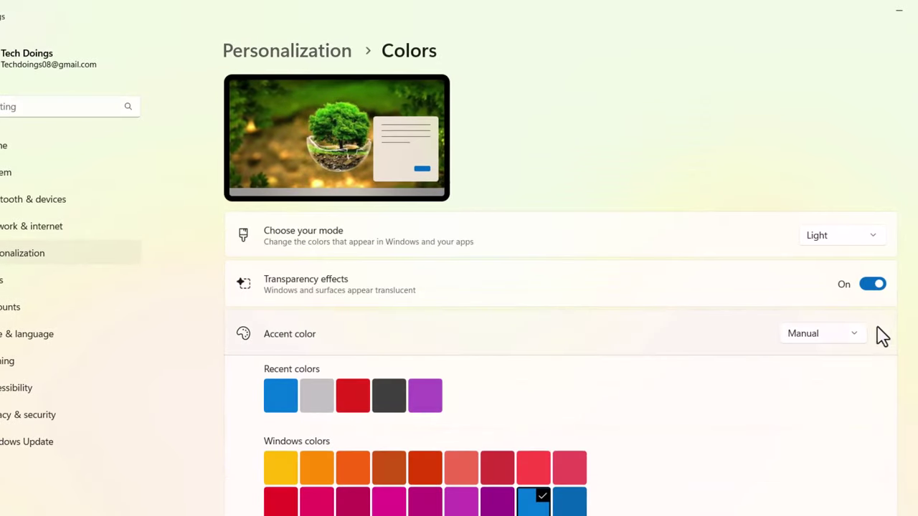
left_click(872, 235)
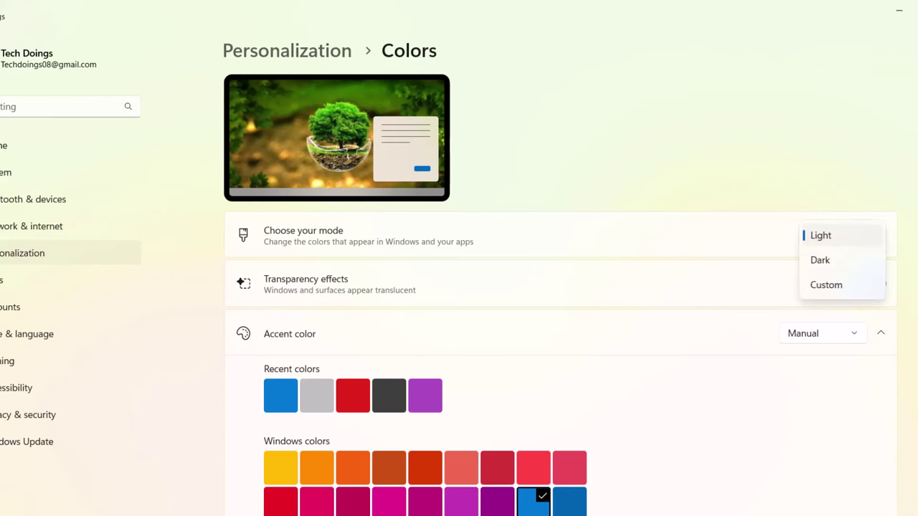
left_click(832, 287)
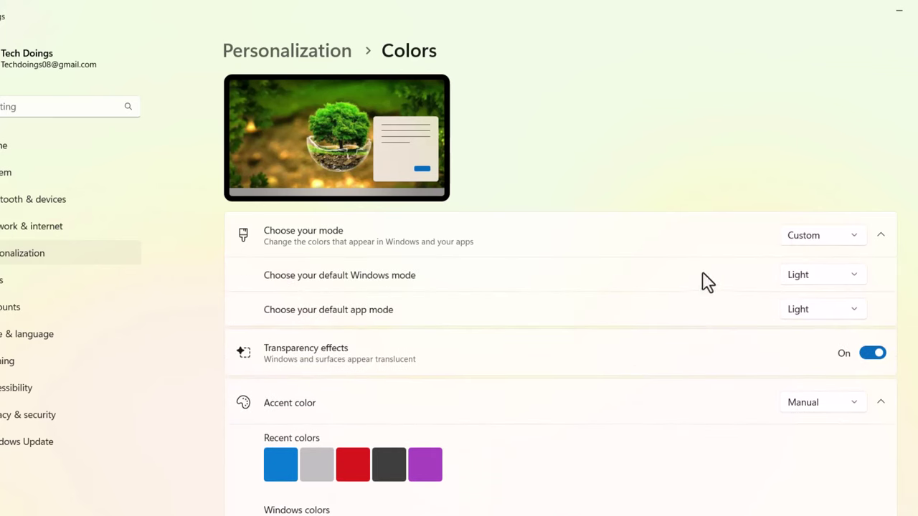
left_click(857, 284)
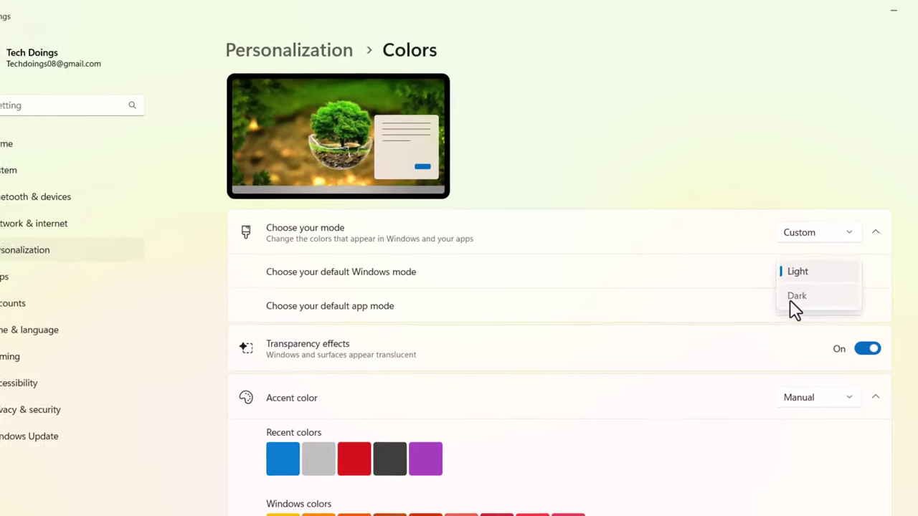
left_click(796, 305)
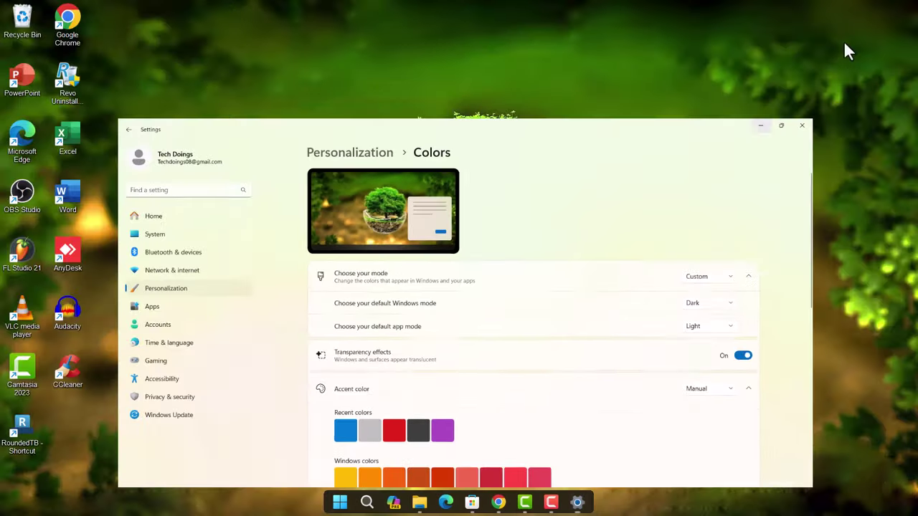
left_click(801, 126)
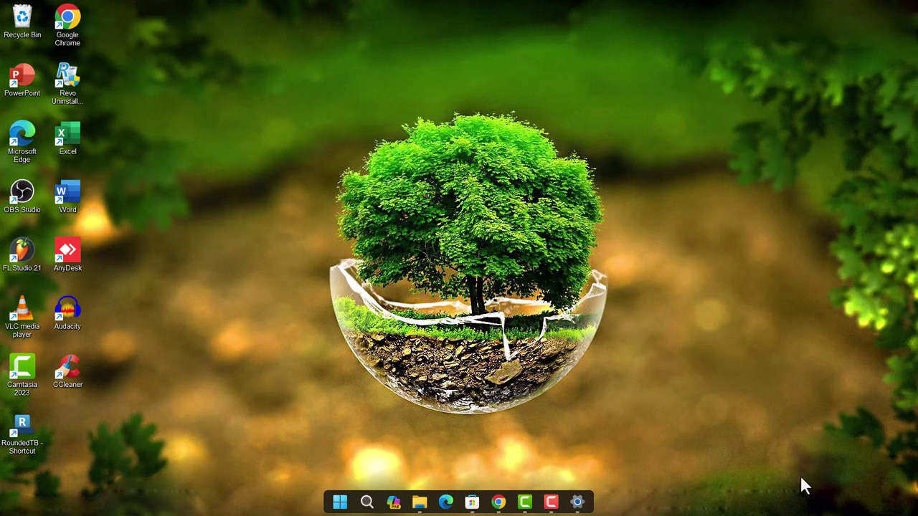
- Close RoundedTB from its icon among the hidden tray icons
mouse_move(887, 513)
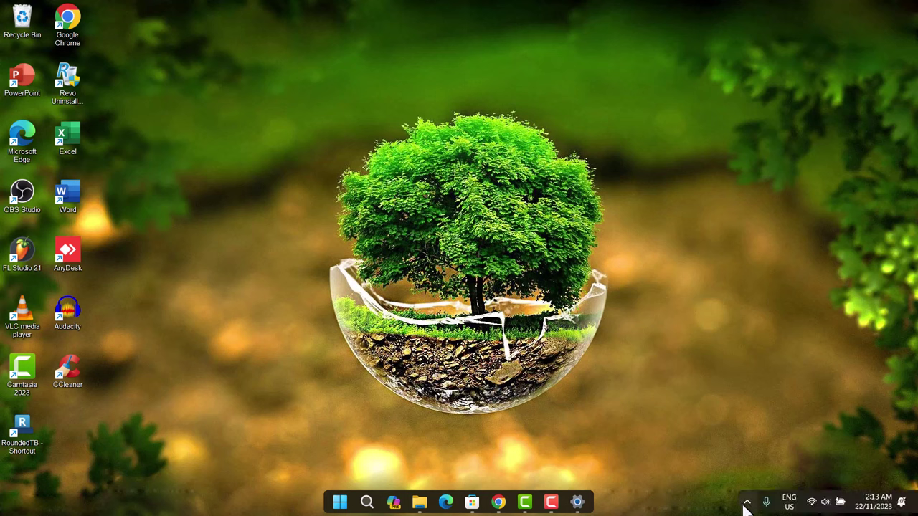
left_click(747, 504)
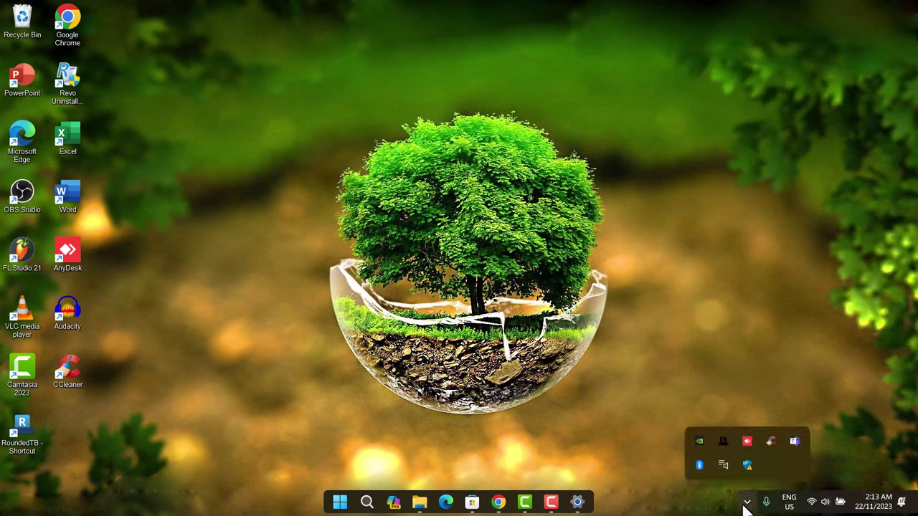
right_click(723, 438)
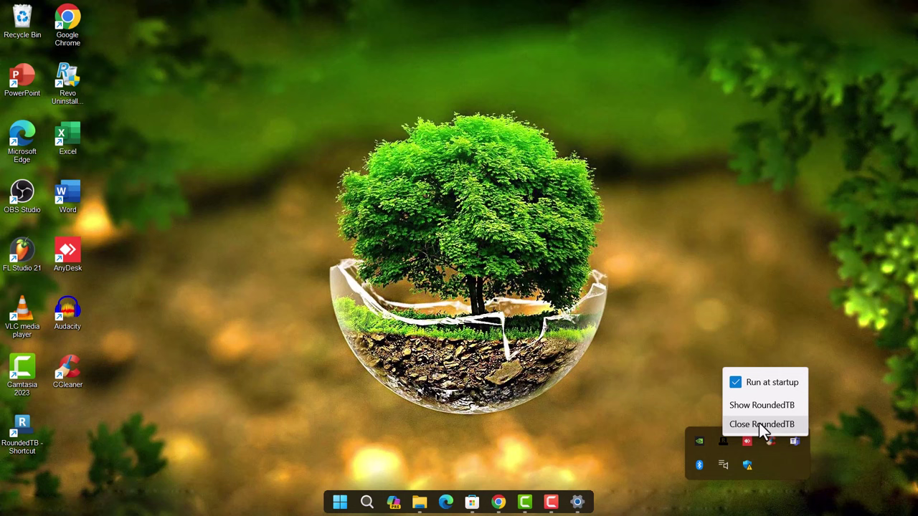
left_click(762, 424)
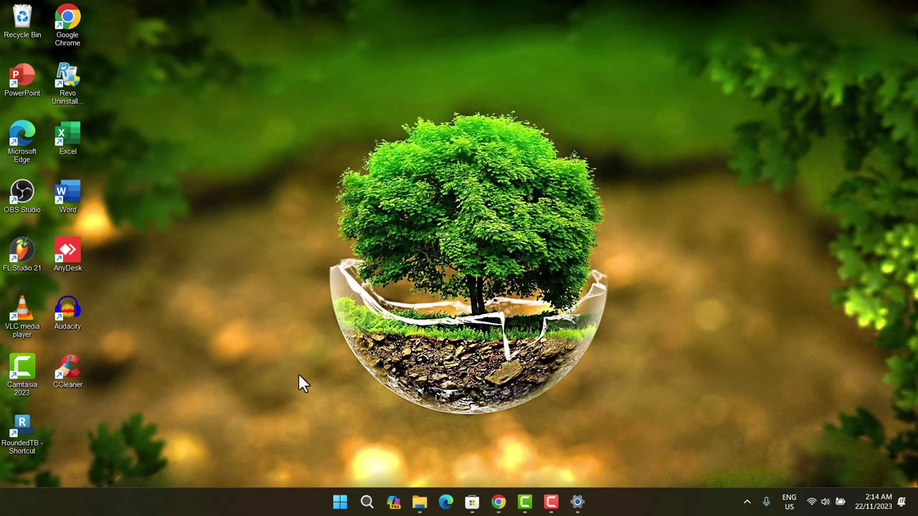
- Start RoundedTB again from its desktop shortcut
double_click(24, 428)
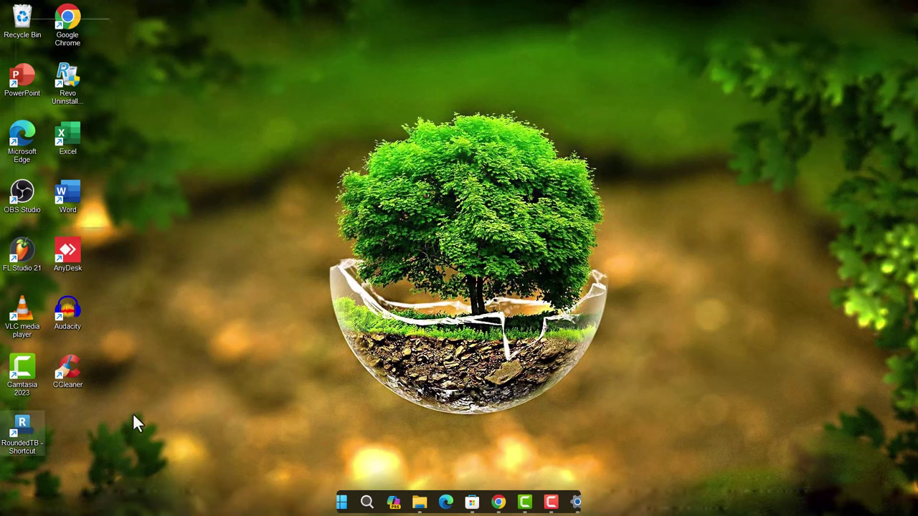